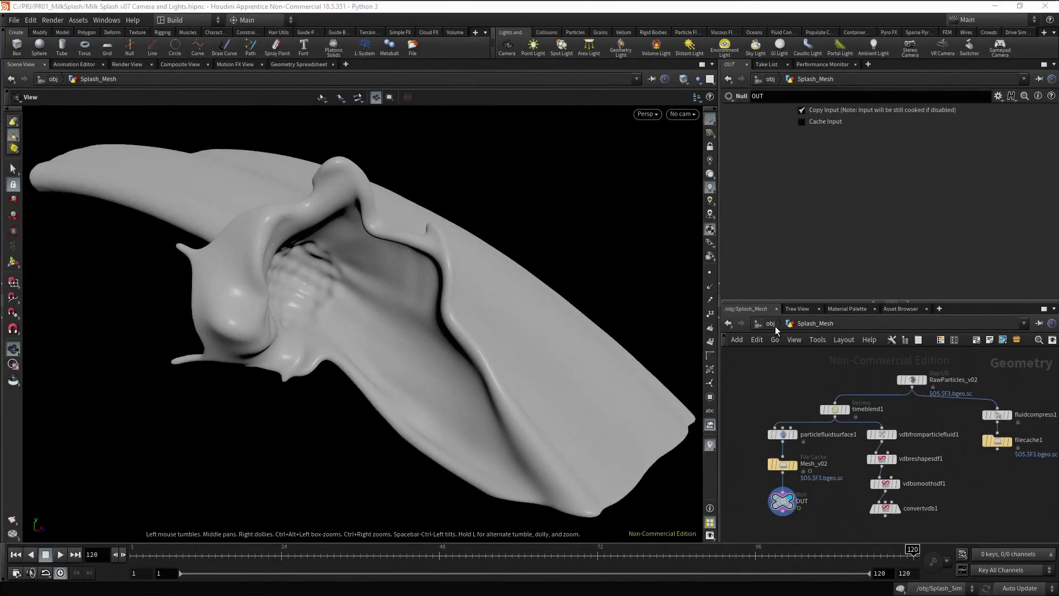
Step: Return to the object-level network and set the playback range to start at frame 40
left_click(773, 324)
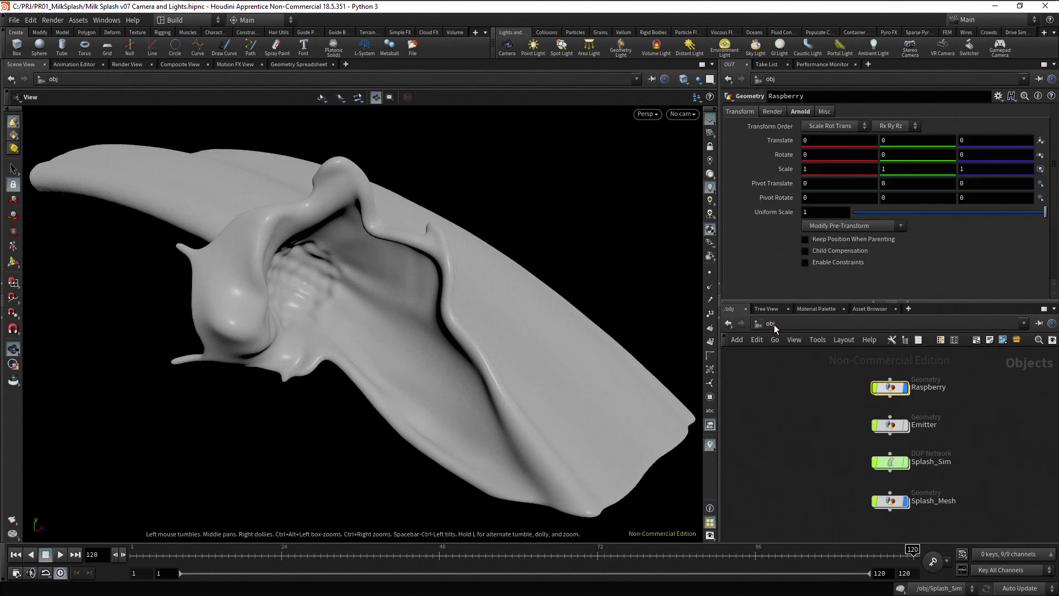
left_click(793, 410)
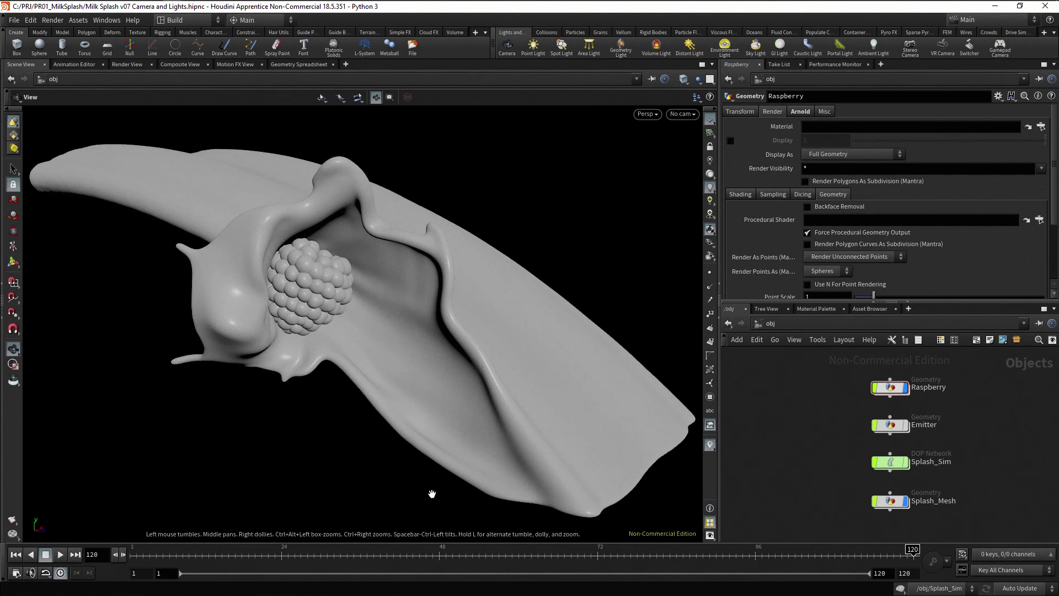
left_click(169, 574)
type("40")
key("Return")
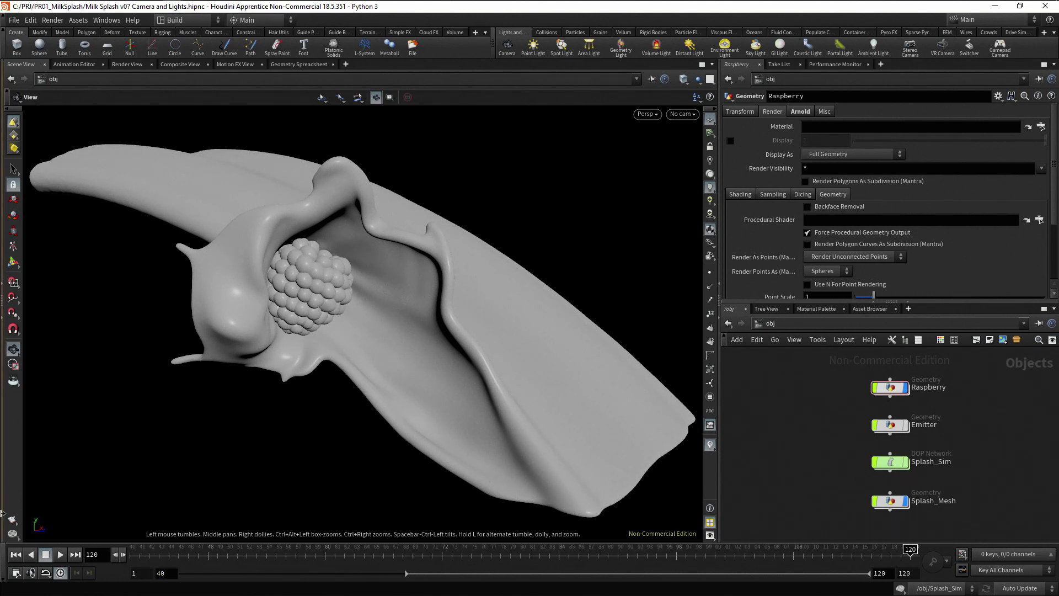
Step: Render a flipbook of the current viewport for frames 40 to 120
left_click(34, 524)
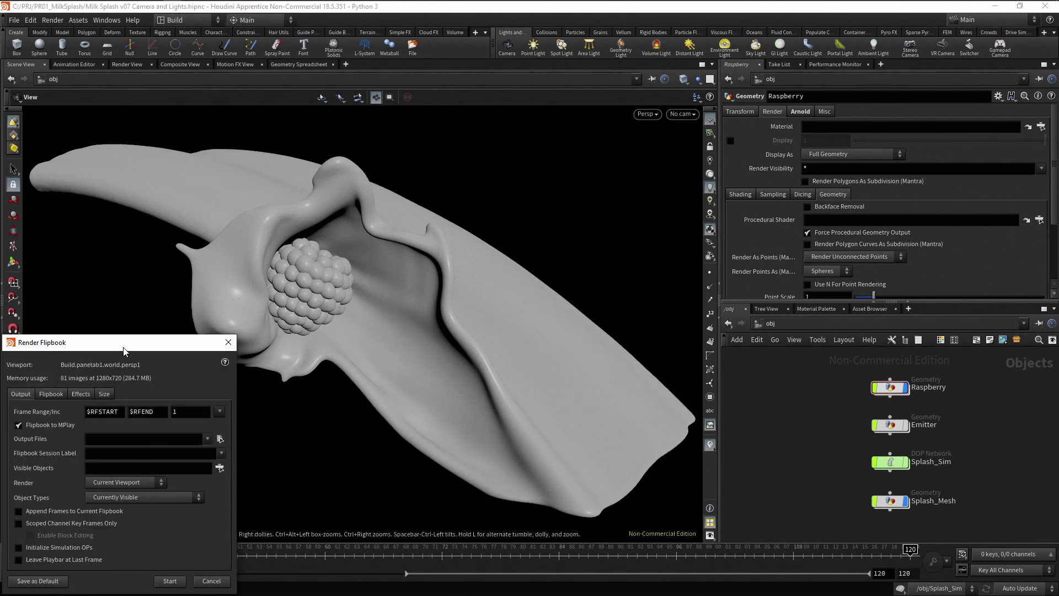
left_click_drag(123, 343, 165, 285)
double_click(161, 347)
type("40")
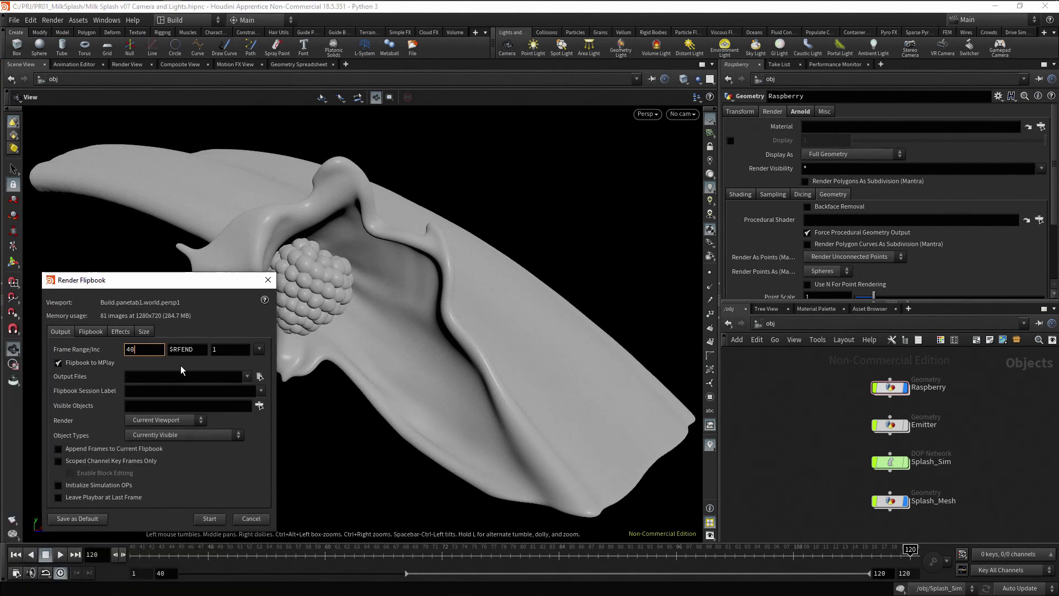
key("Tab")
type("120")
left_click(222, 519)
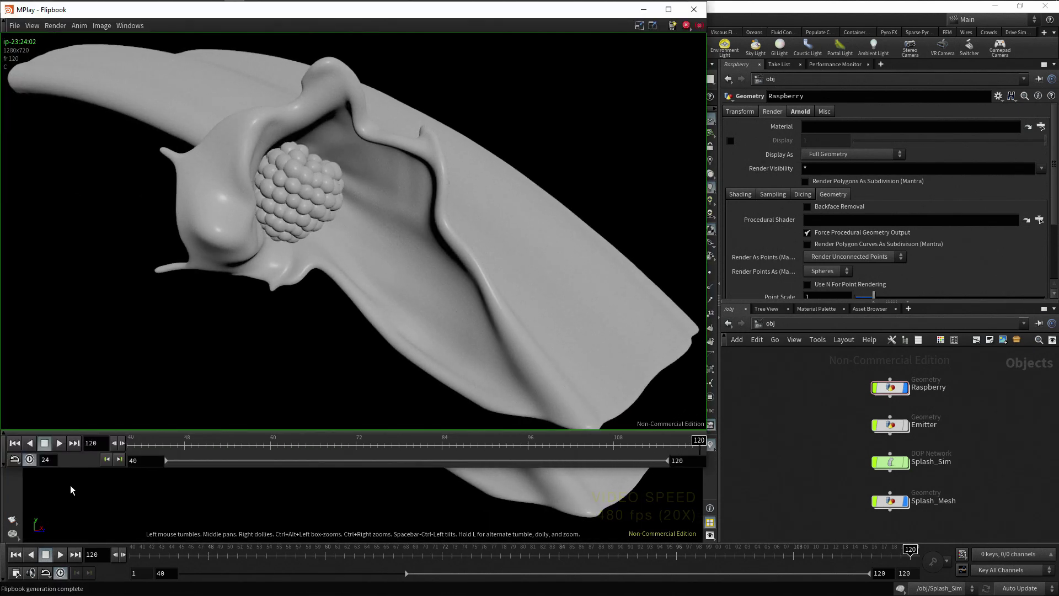
Step: Play through the rendered splash flipbook to review the motion, stop it and close the flipbook
left_click(60, 444)
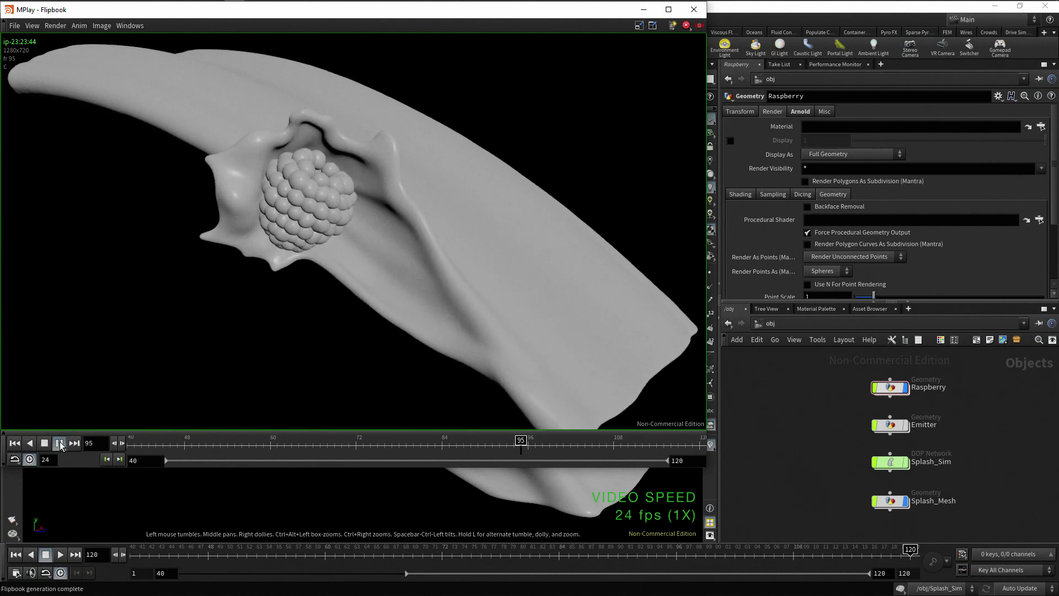
left_click(60, 445)
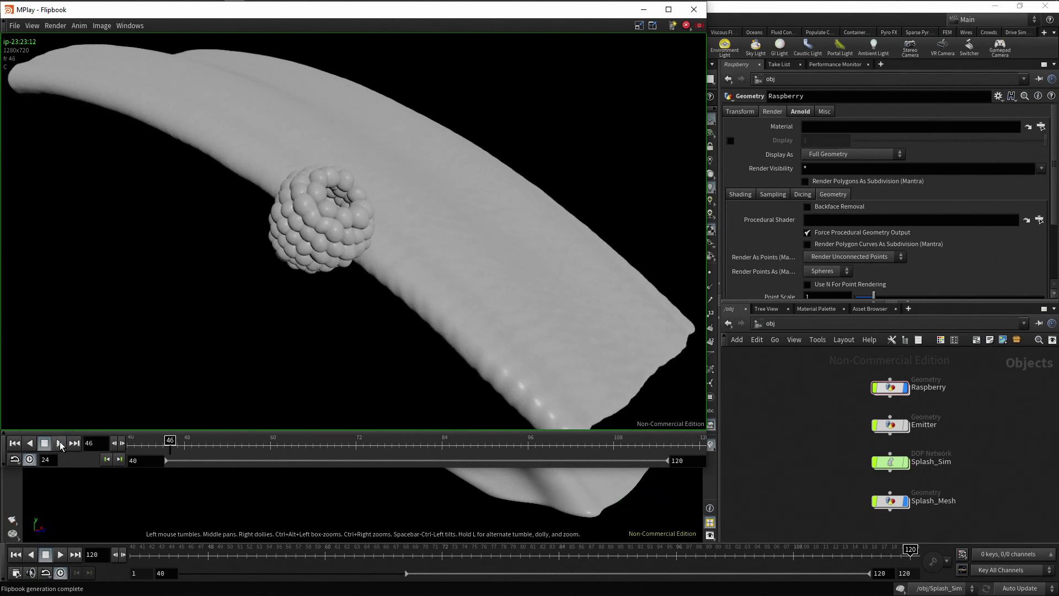
left_click(694, 9)
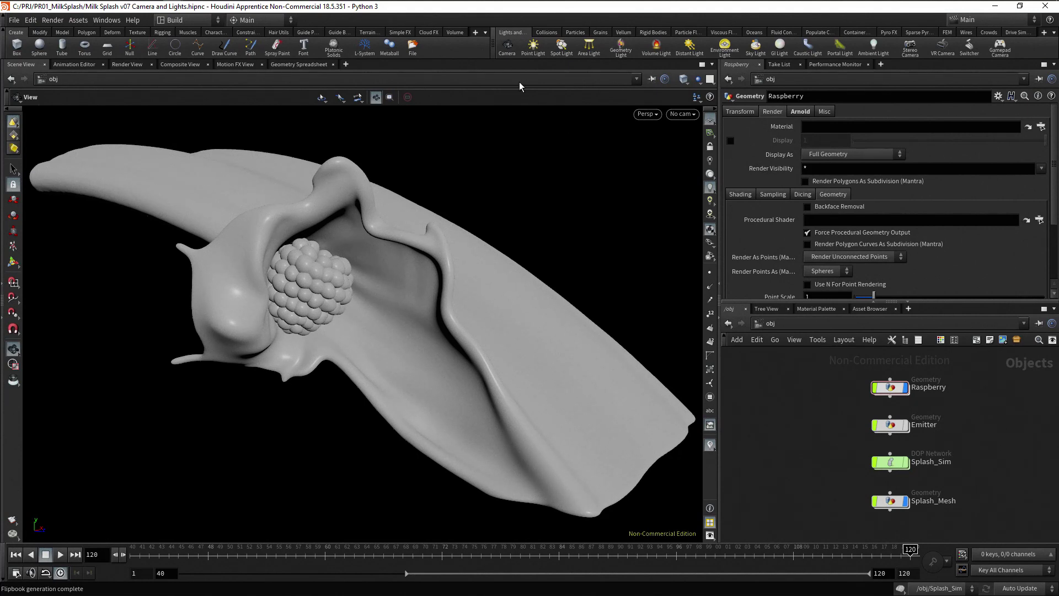
left_click(511, 51)
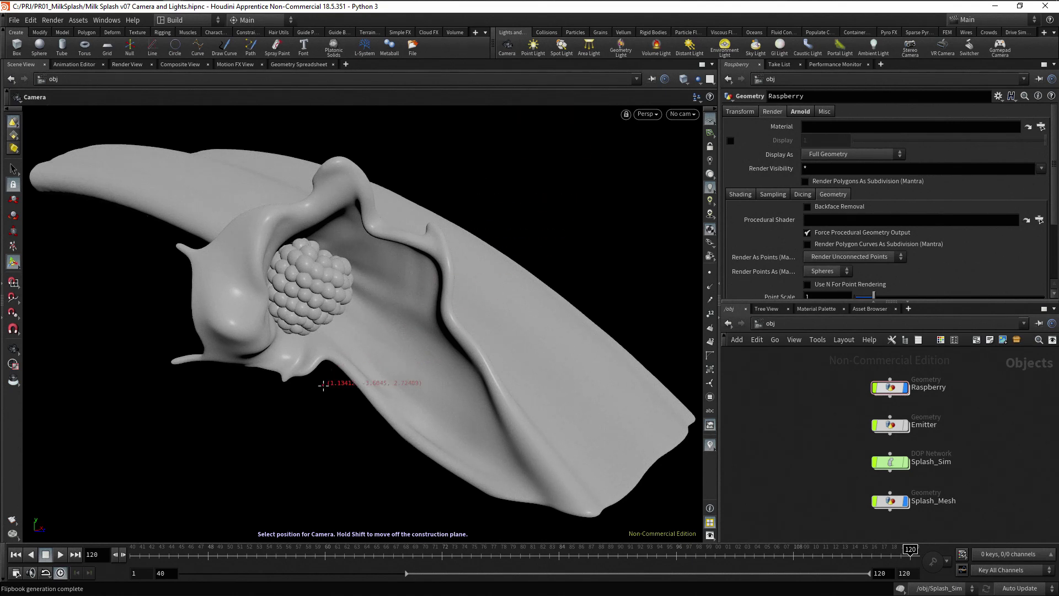
left_click(321, 390)
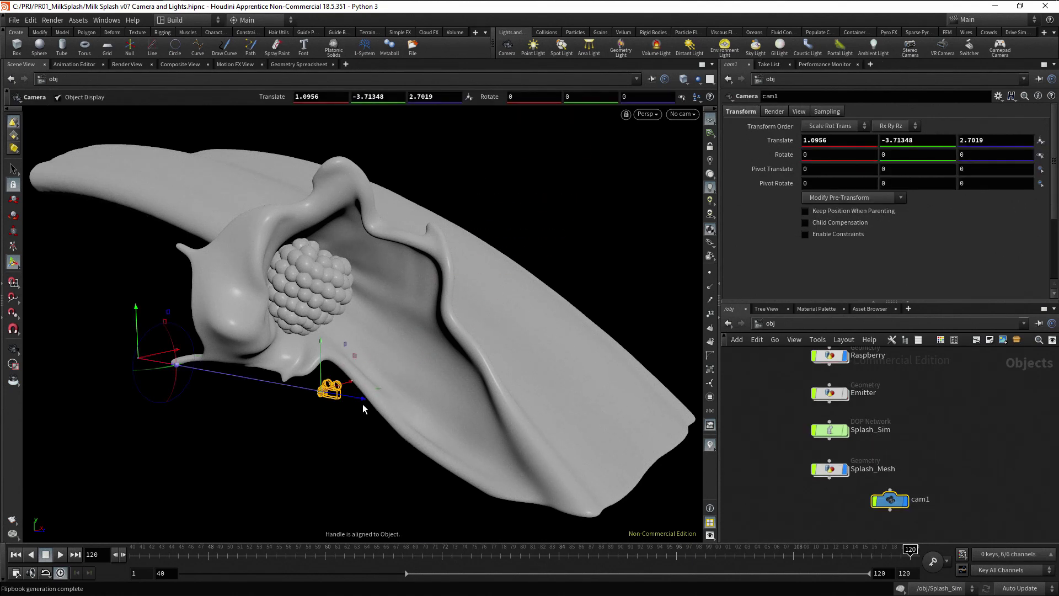
left_click_drag(363, 402, 339, 403)
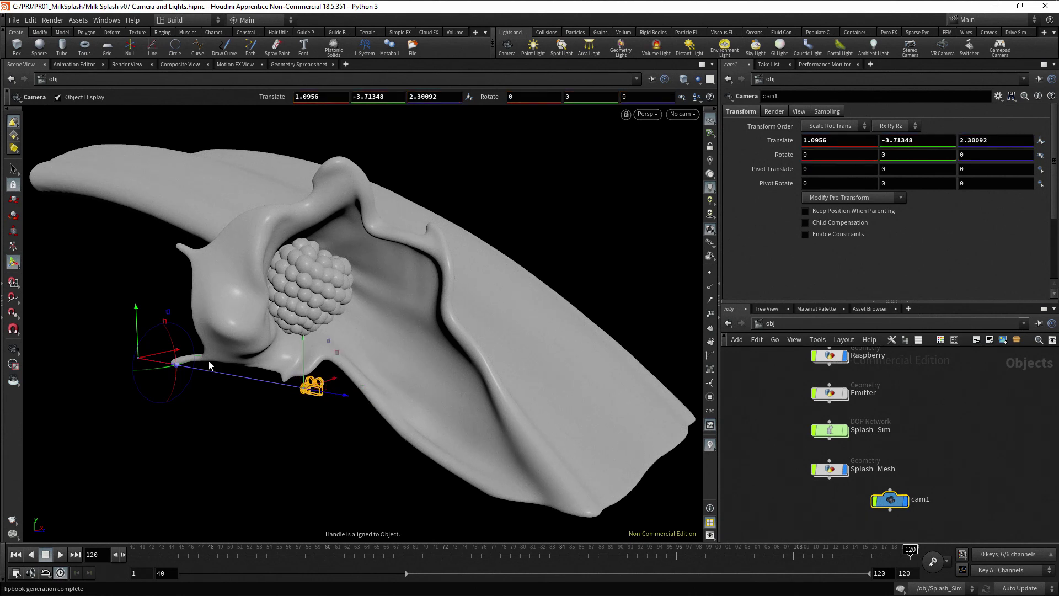
left_click_drag(137, 308, 162, 315)
left_click_drag(302, 338, 310, 379)
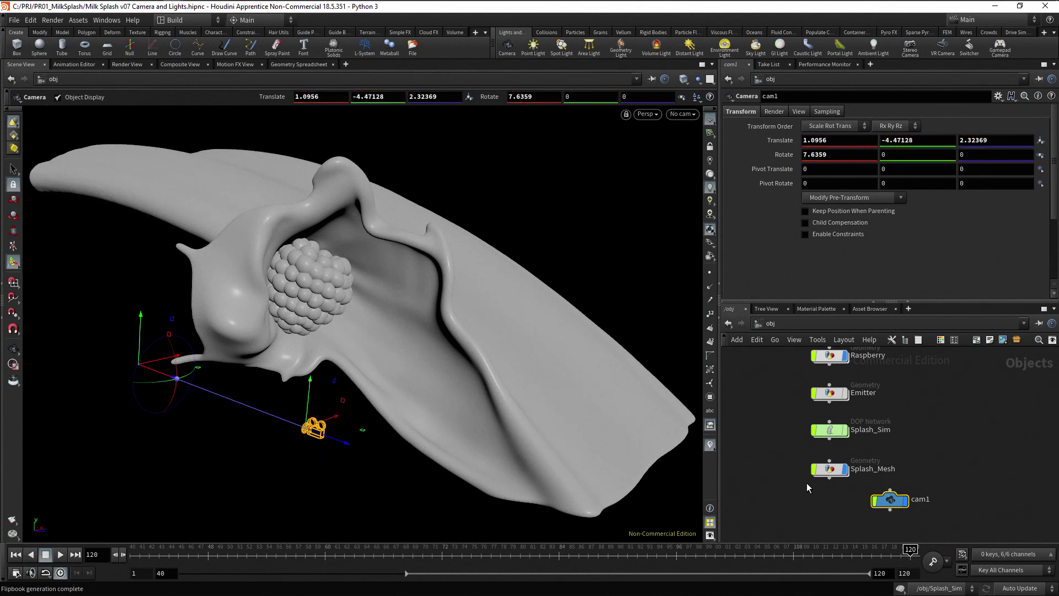
key("Delete")
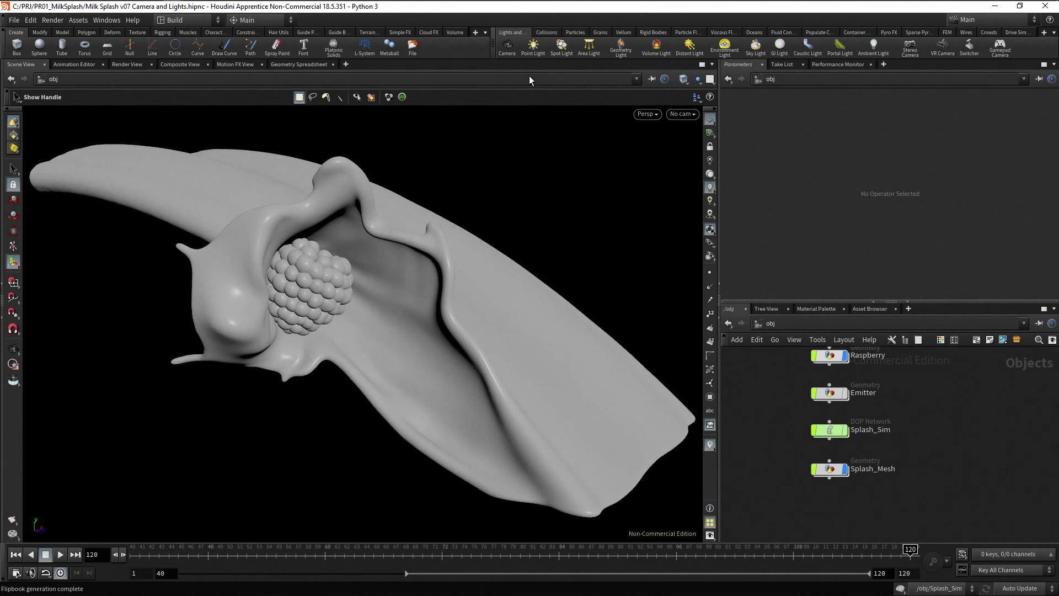
Step: Create a camera matching the current view, place its node beside Splash_Mesh and name it Shot_A
left_click(507, 48, "ctrl")
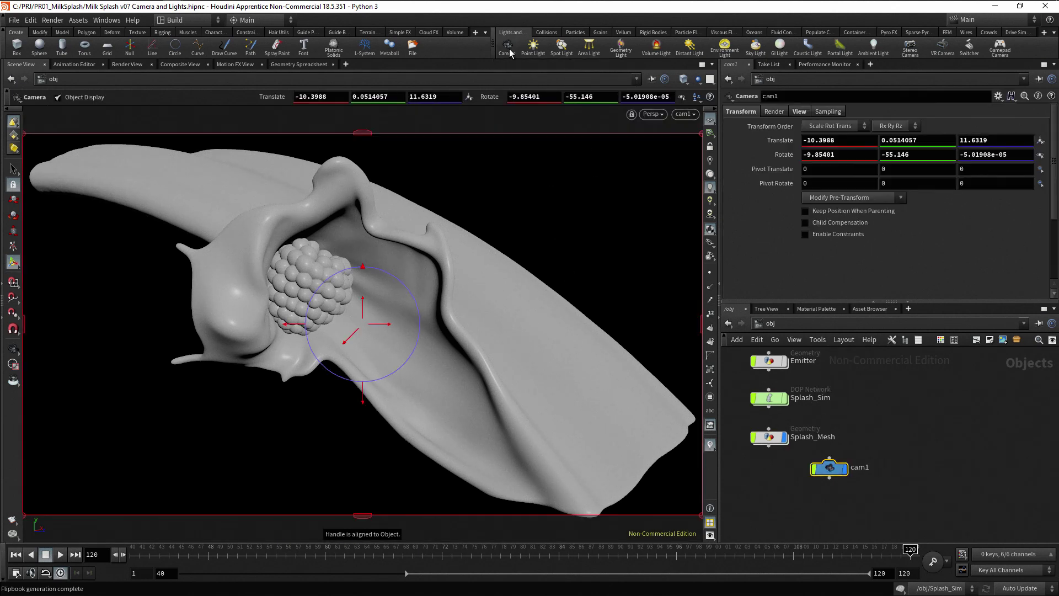
left_click_drag(825, 475, 902, 447)
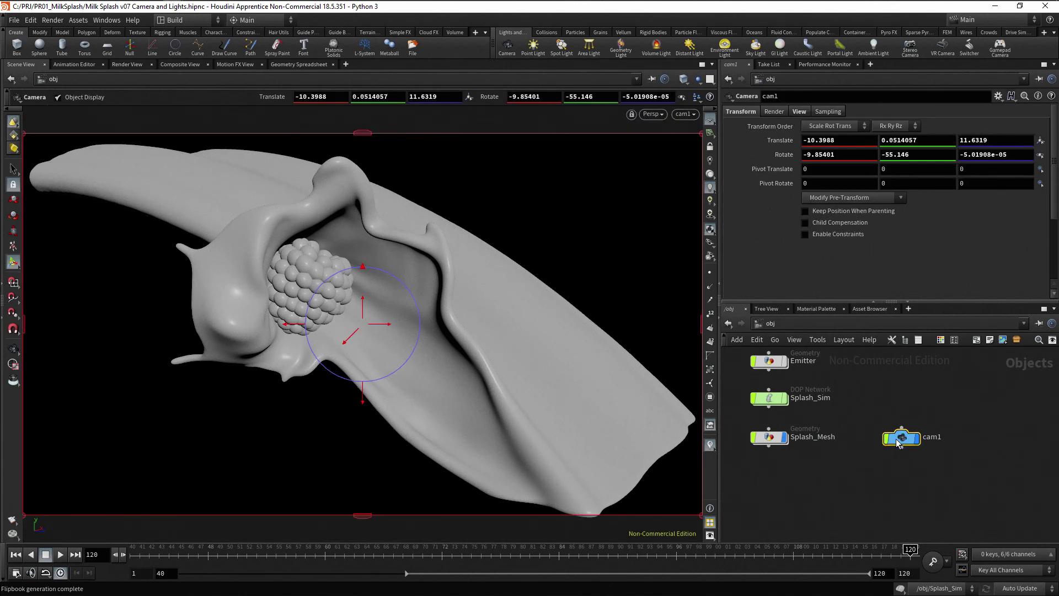
key("h")
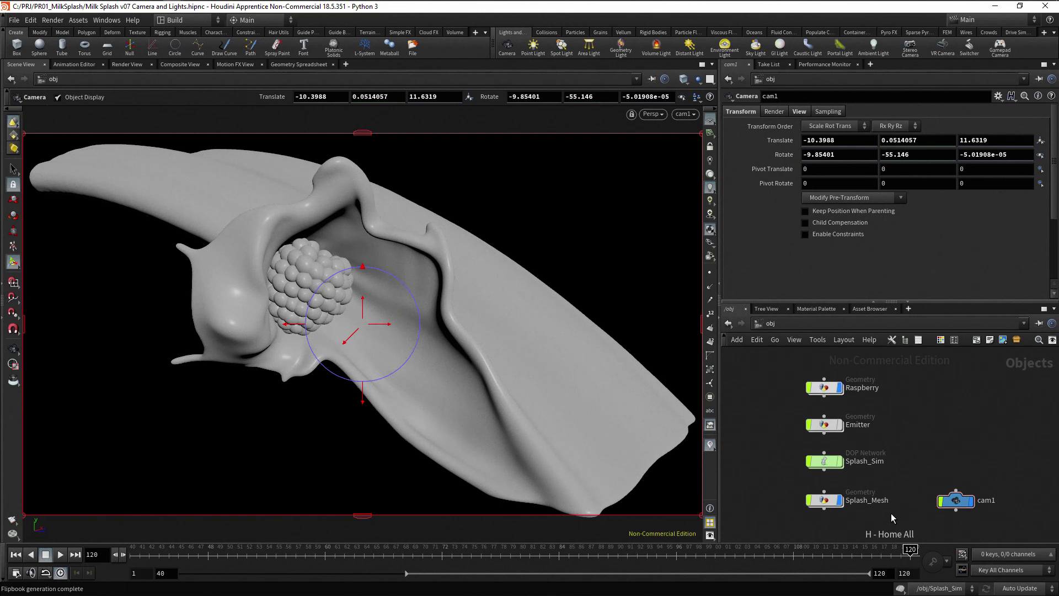
double_click(988, 500)
type("Shot_A")
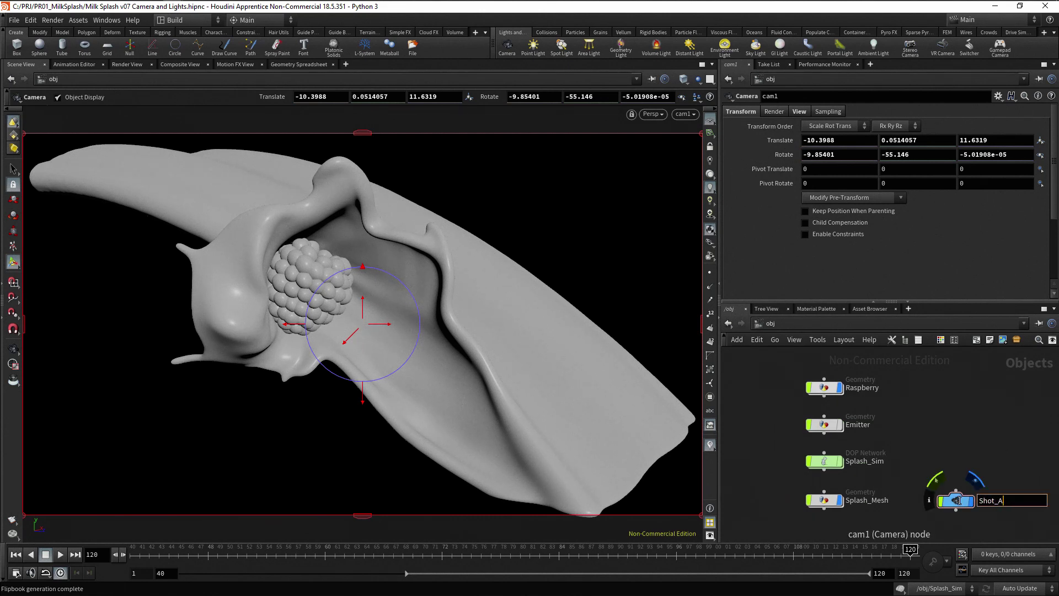
key("Return")
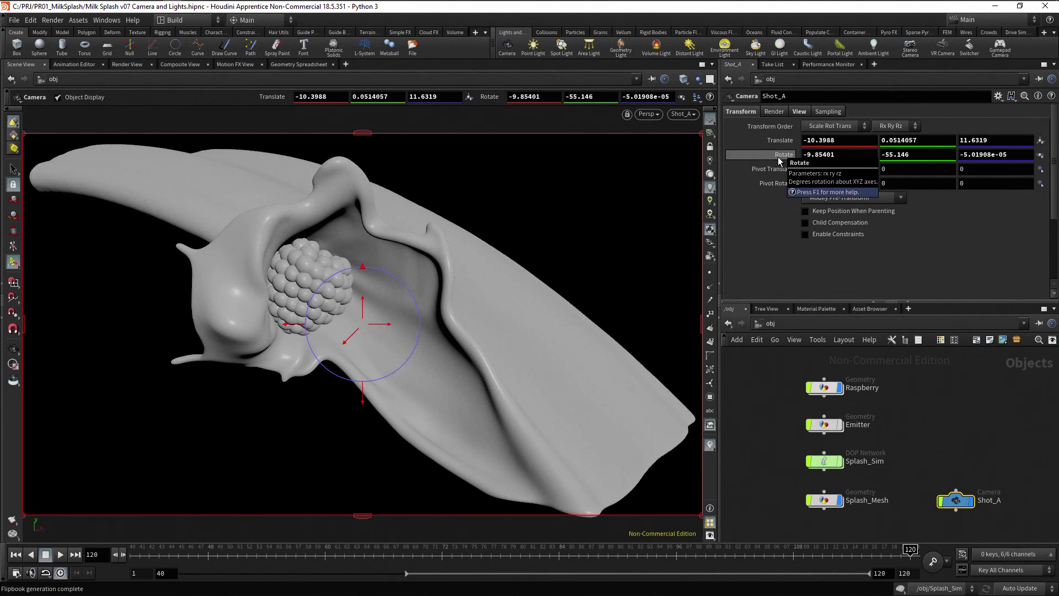
Step: Apply the HDTV 720 resolution preset to the Shot_A camera and return to its transform settings
left_click(801, 112)
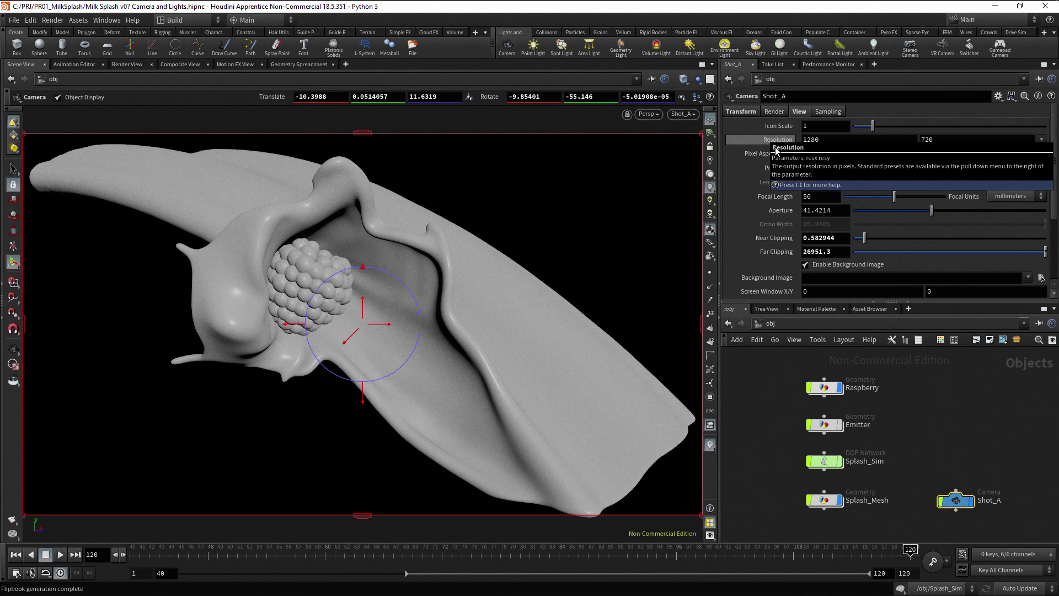
left_click(1041, 140)
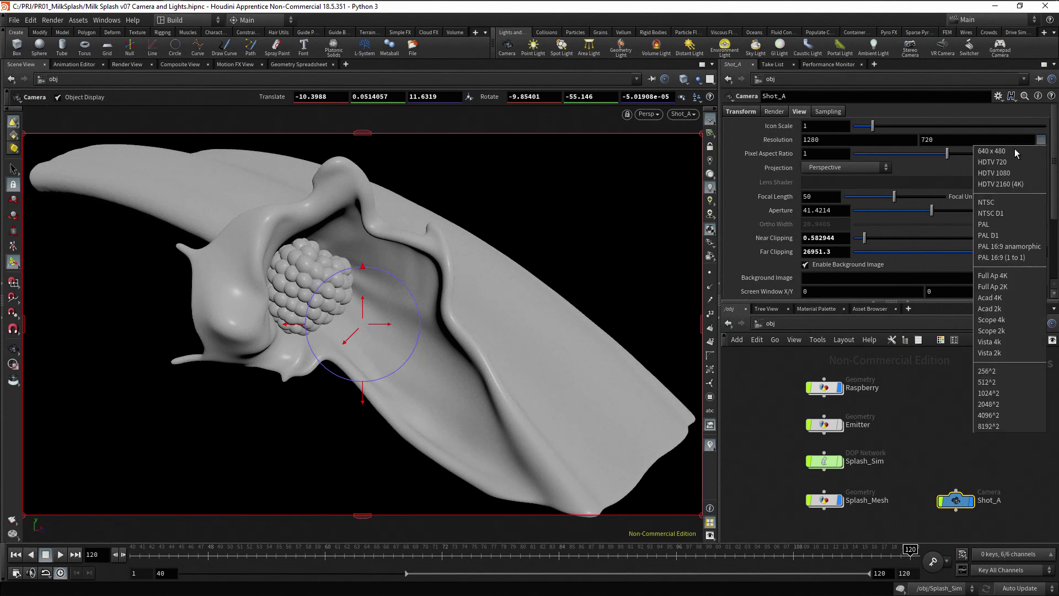
left_click(1000, 163)
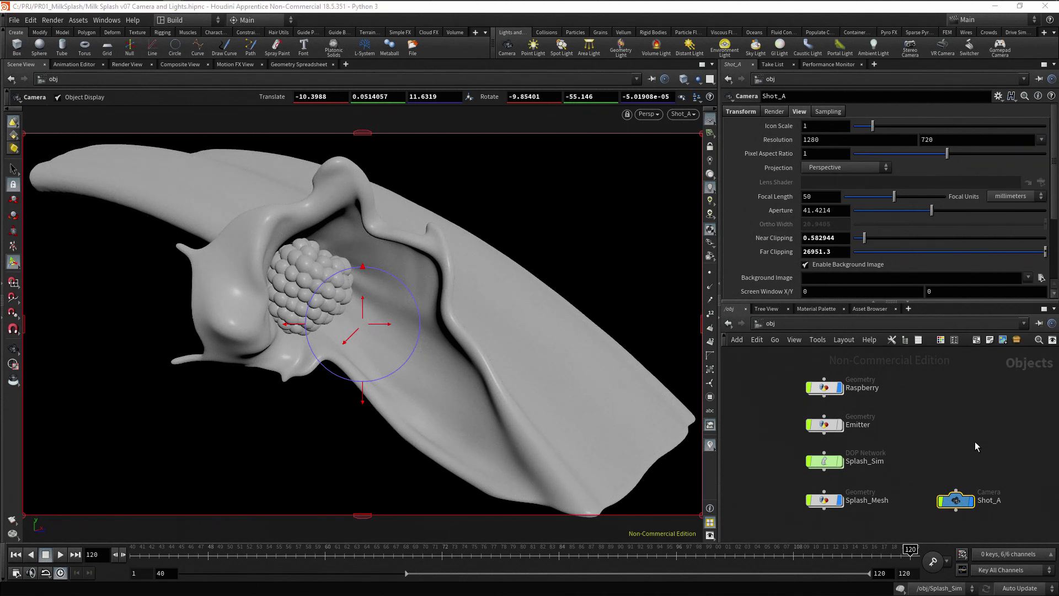
left_click(739, 112)
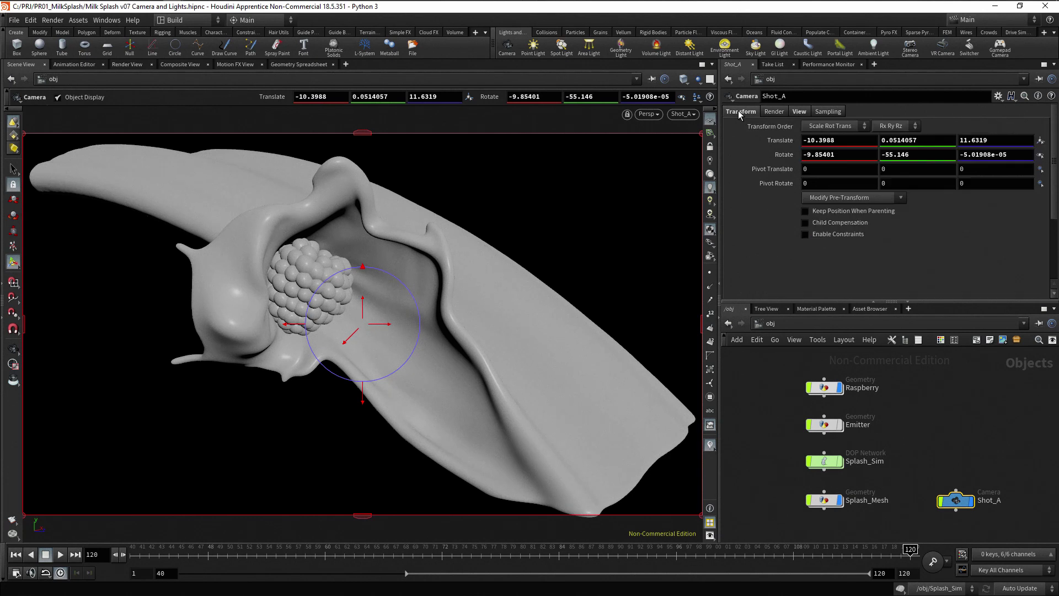
Step: Split the viewport into two stacked views and show the camera and splash in perspective in the lower one
left_click(710, 82)
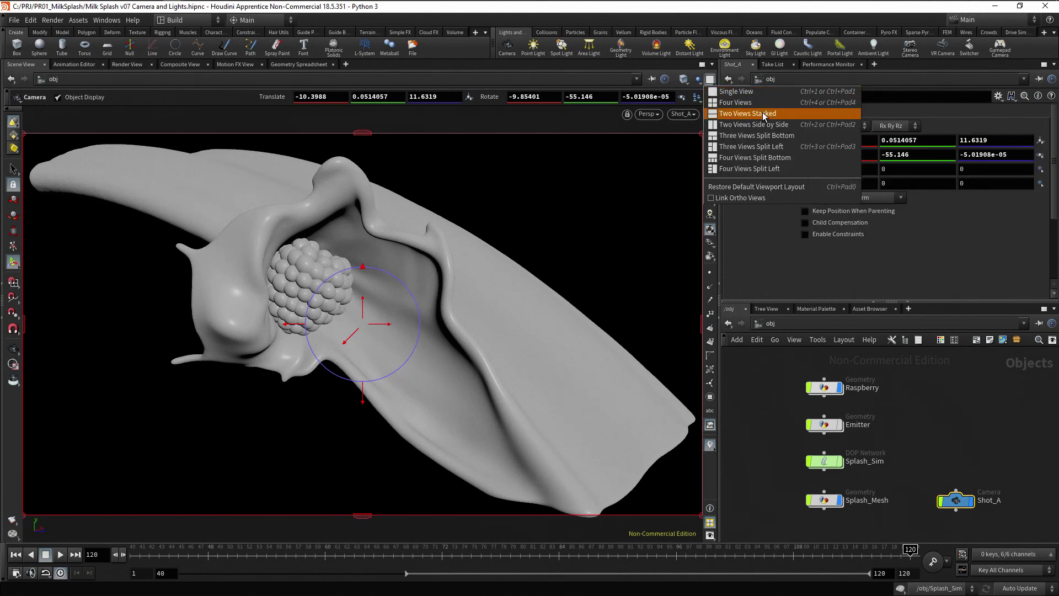
left_click(786, 114)
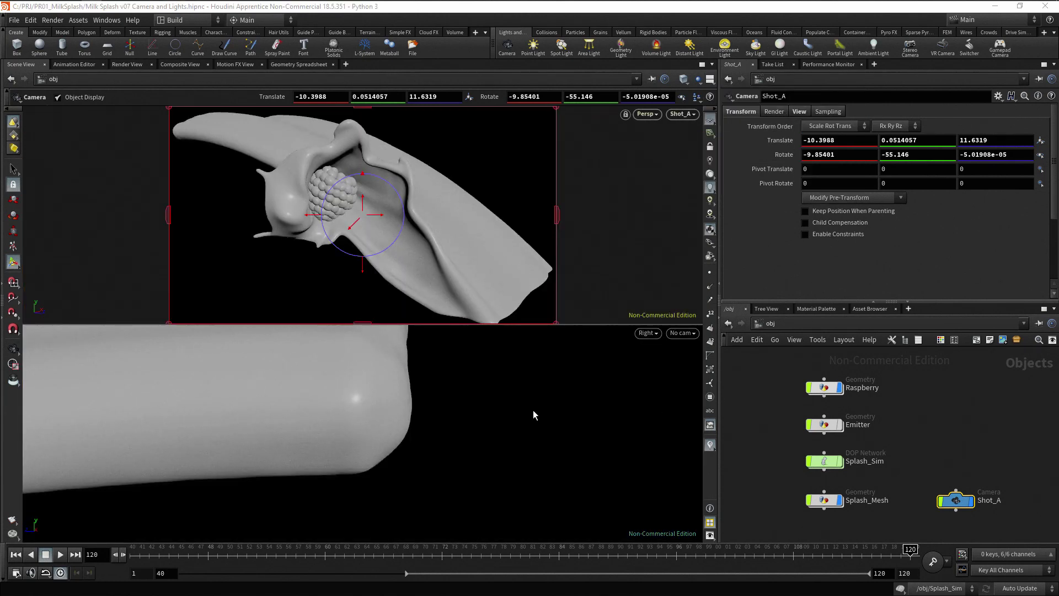
key("space+1")
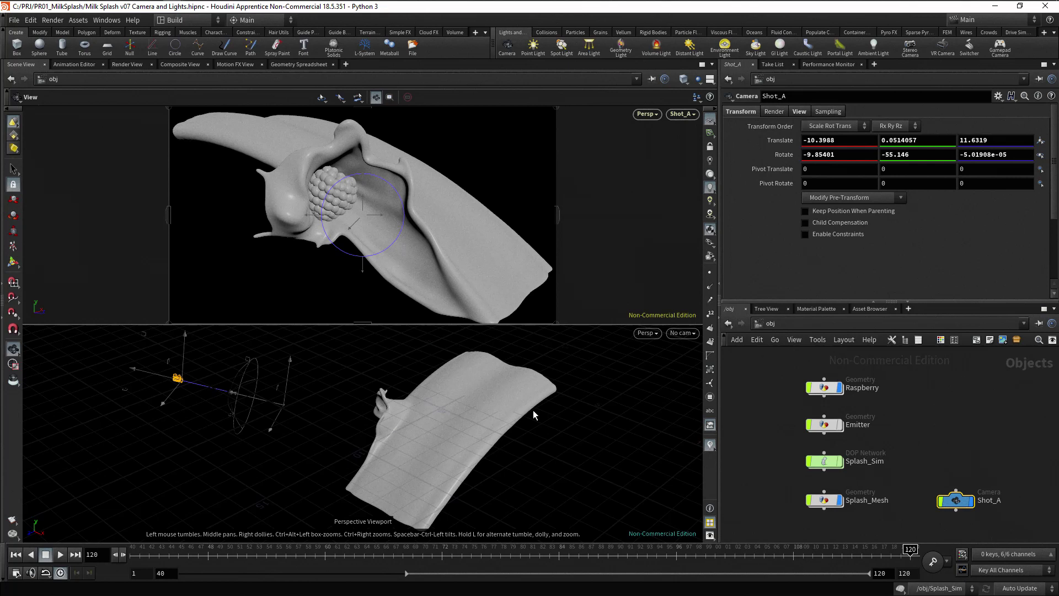
middle_click_drag(433, 424, 489, 421)
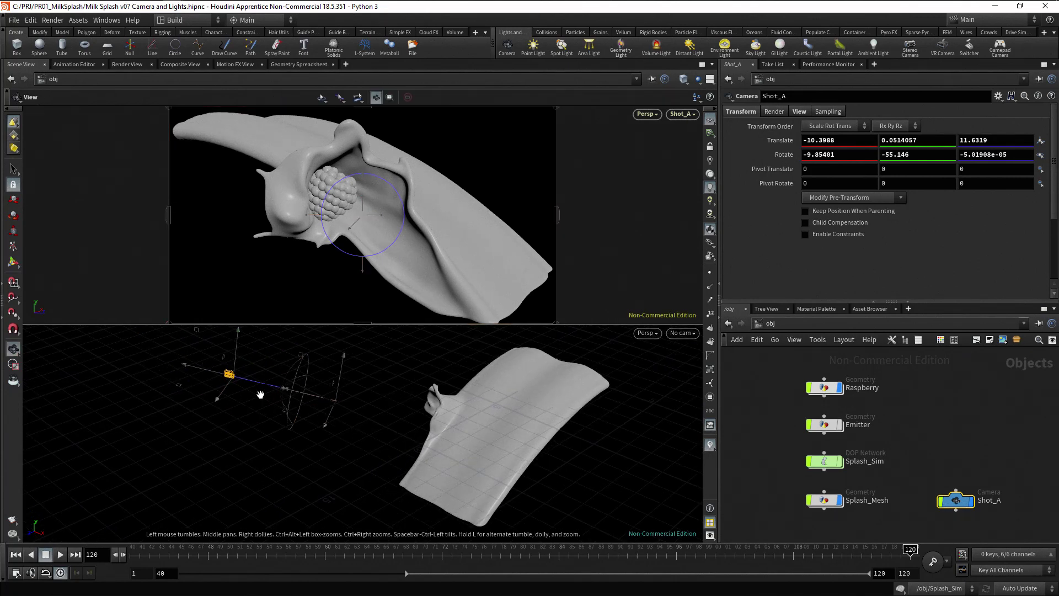
right_click_drag(239, 376, 241, 409)
left_click_drag(241, 409, 331, 444)
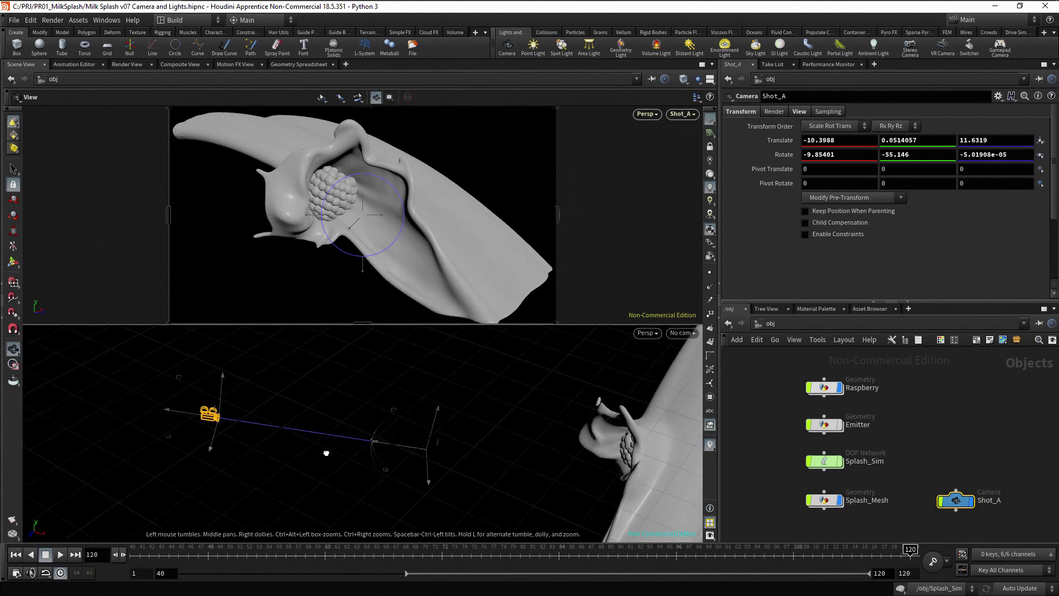
Step: Reposition Shot_A with its handles to about -9.56, -0.07, 11.05 and tilt it to an X rotation of about -6.68°
key("Return")
left_click_drag(405, 447, 537, 469)
right_click_drag(504, 472, 472, 458, "alt")
left_click_drag(473, 458, 487, 461, "alt")
left_click_drag(550, 390, 555, 380)
left_click_drag(240, 466, 280, 458)
key("Escape")
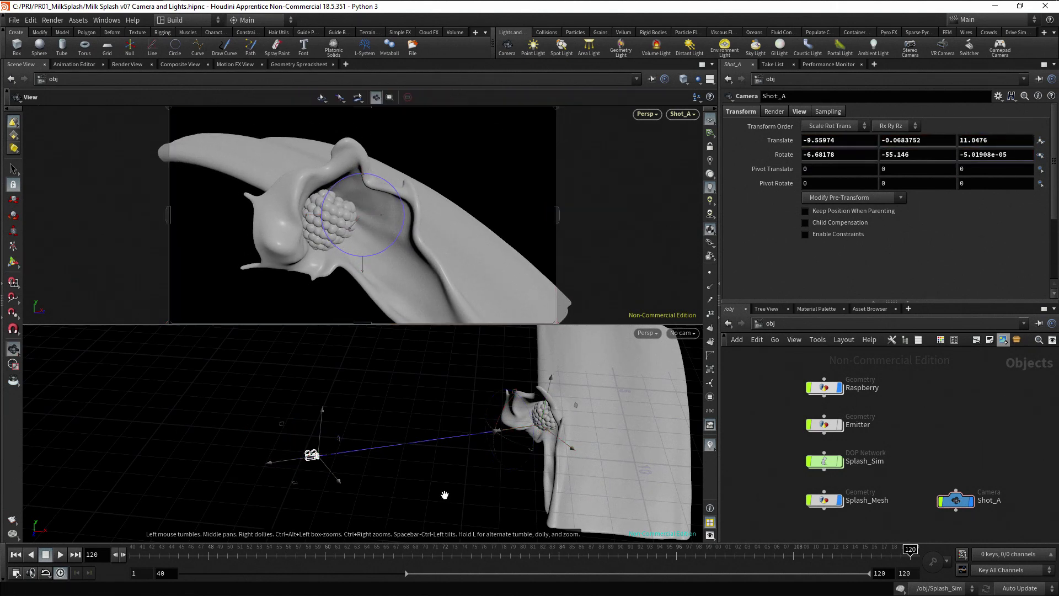
left_click_drag(444, 491, 402, 461)
key("Return")
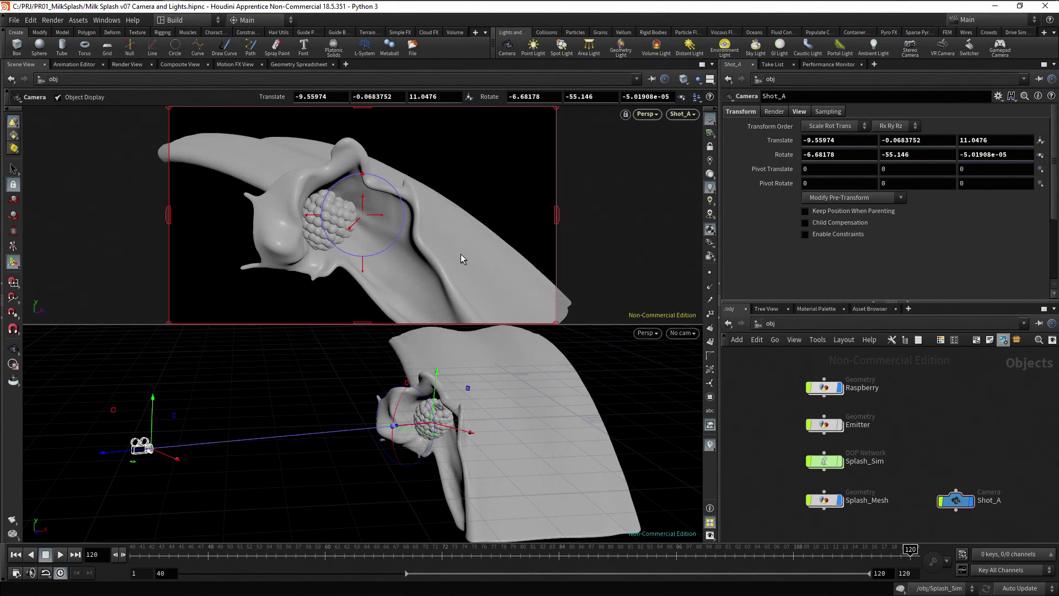
Step: Tie the view to Shot_A and reframe the splash at about -9.99, -1.44, 8.47, with rotation about 0.62°, -69.74°
left_click(710, 146)
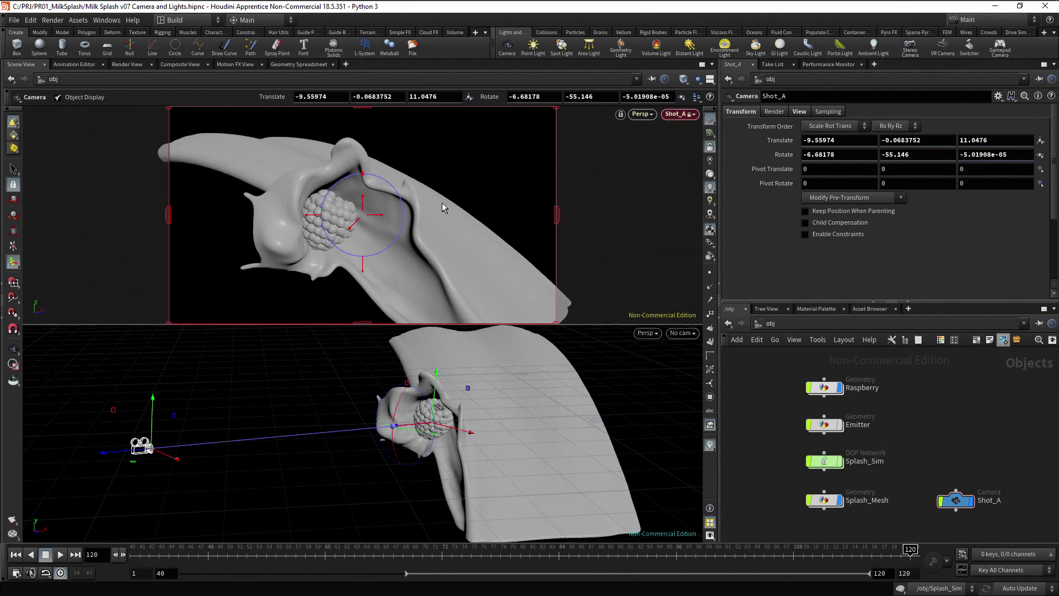
key("space")
middle_click_drag(403, 206, 406, 202)
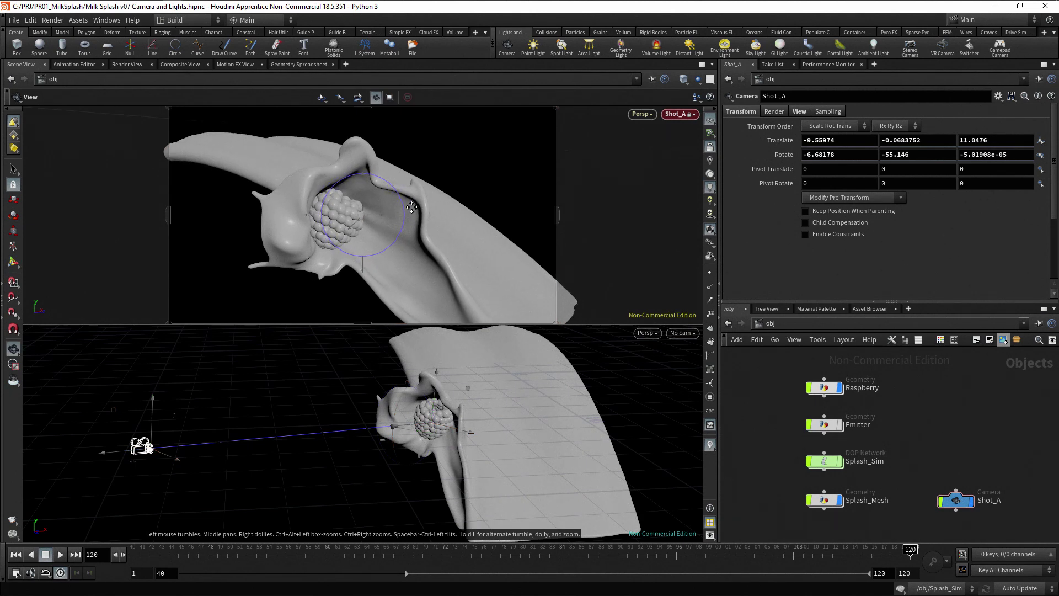
scroll(357, 204, "up", 3)
scroll(358, 204, "down", 5)
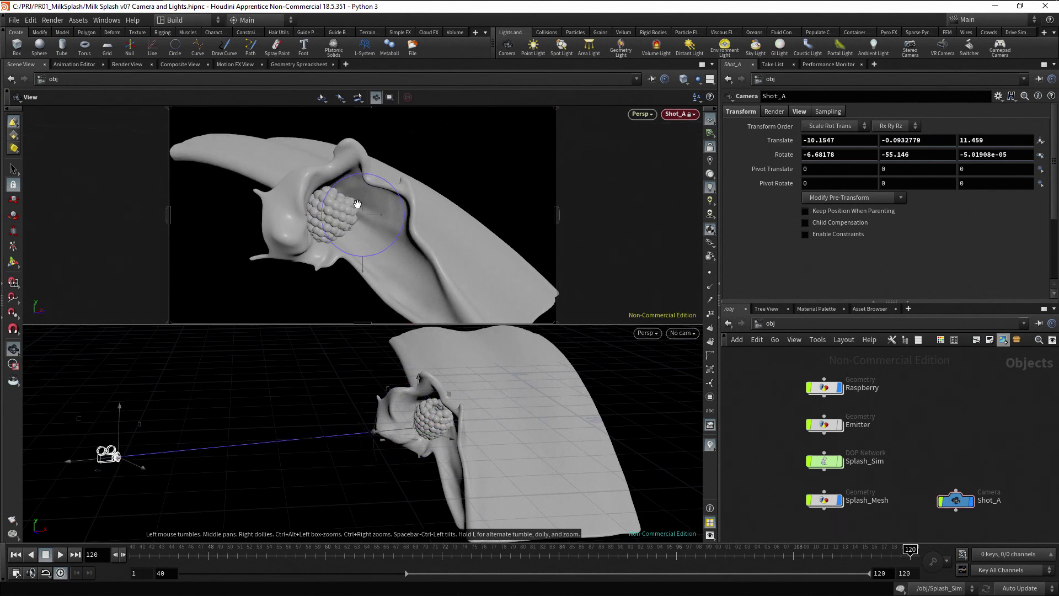
scroll(357, 204, "up", 4)
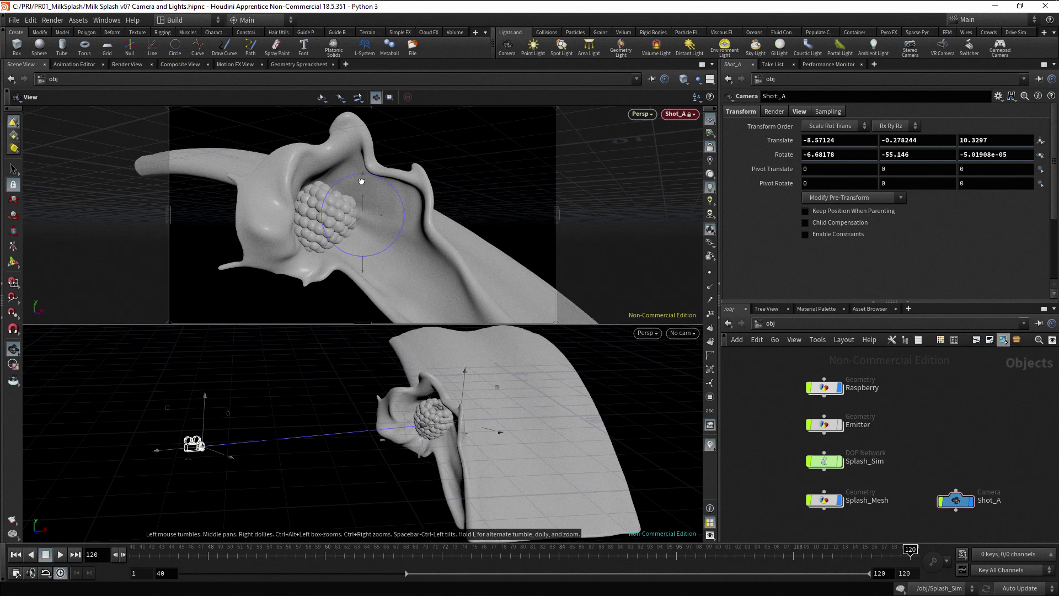
left_click_drag(361, 181, 378, 184)
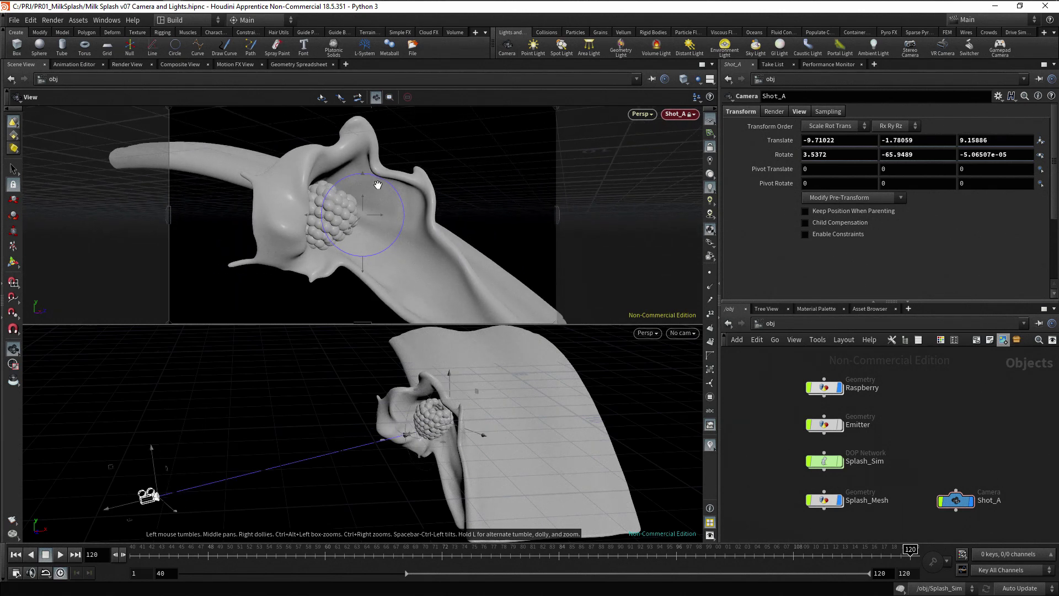
middle_click_drag(368, 215, 380, 210)
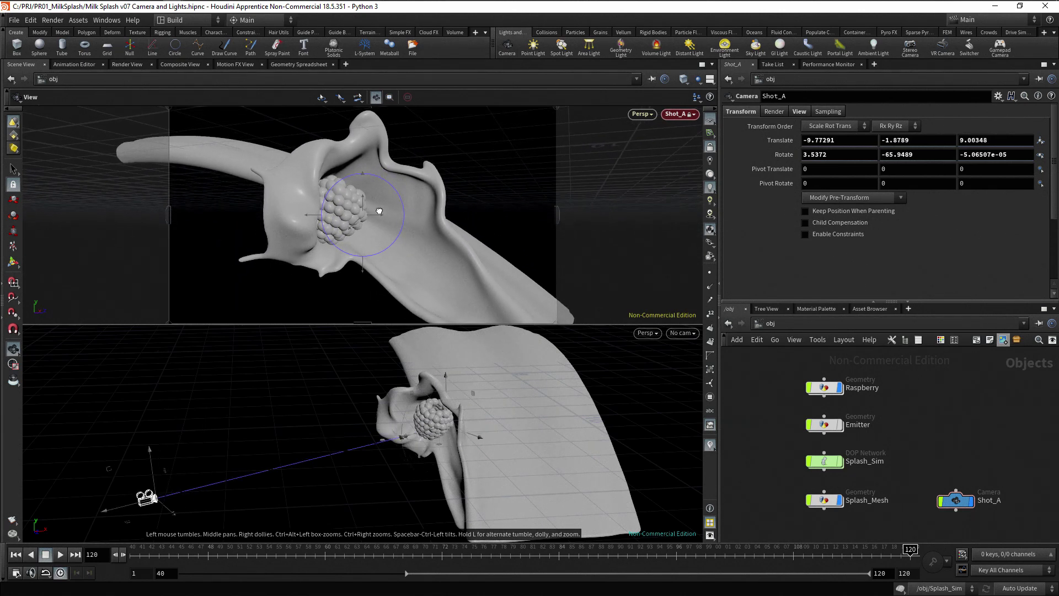
mouse_move(379, 211)
left_mouse_down()
mouse_move(380, 193)
mouse_move(386, 213)
left_mouse_up()
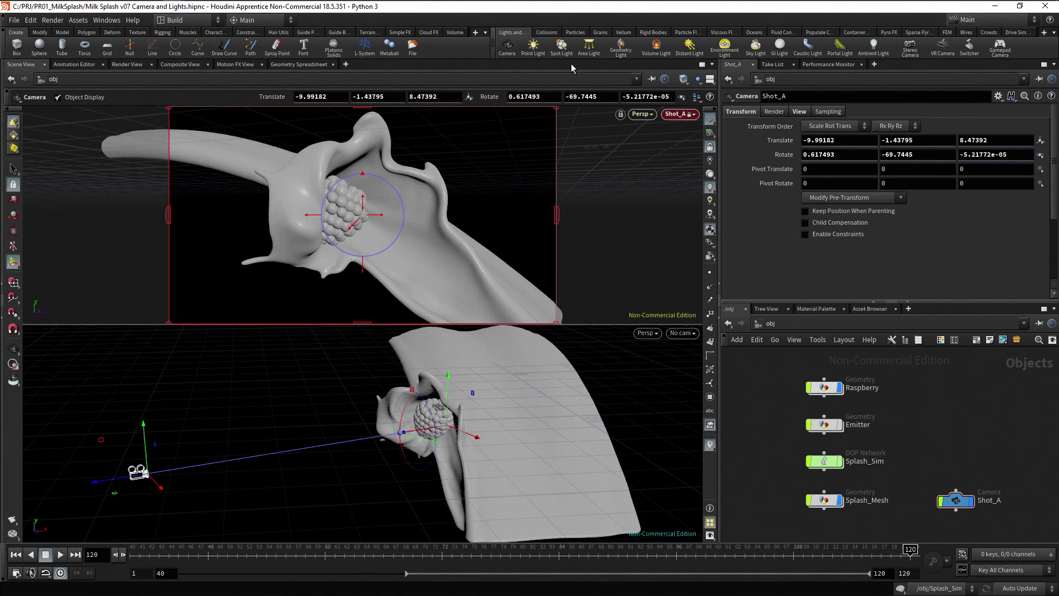
Step: Try a point light by placing it between the camera and the splash, moving it closer to the mesh, and deleting it
left_click(533, 48)
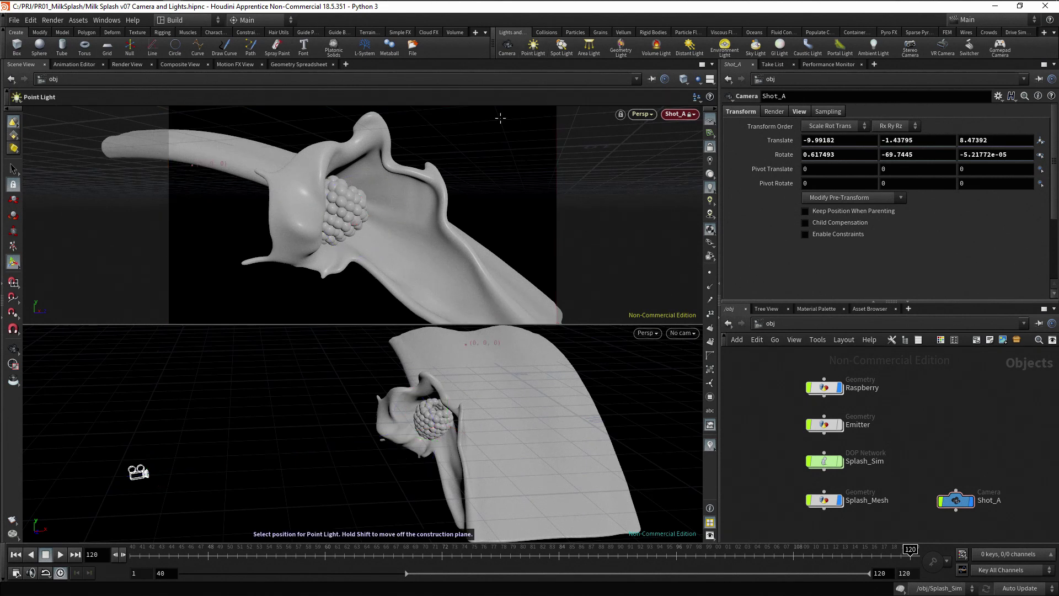
left_click(252, 407)
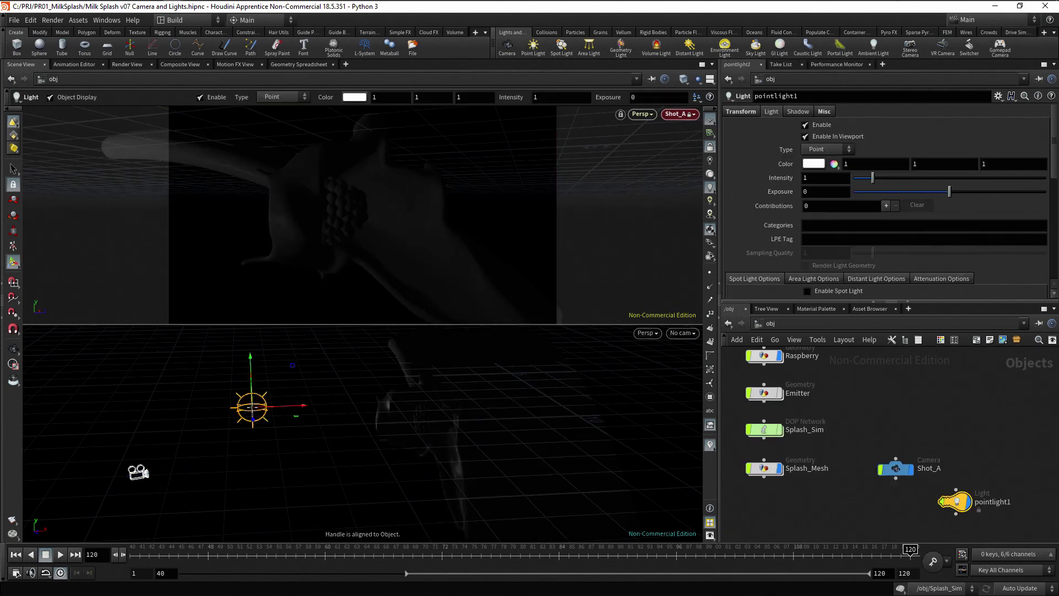
left_click_drag(303, 406, 365, 404)
left_click_drag(386, 449, 416, 454, "alt")
left_click_drag(241, 425, 408, 499)
key("Escape")
left_click_drag(611, 485, 512, 466)
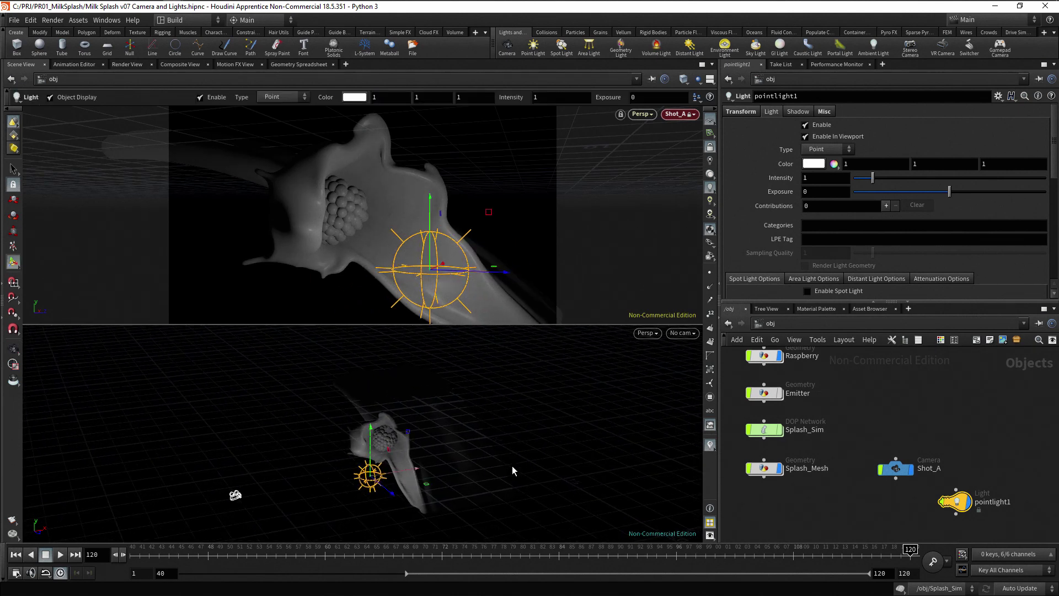
key("Delete")
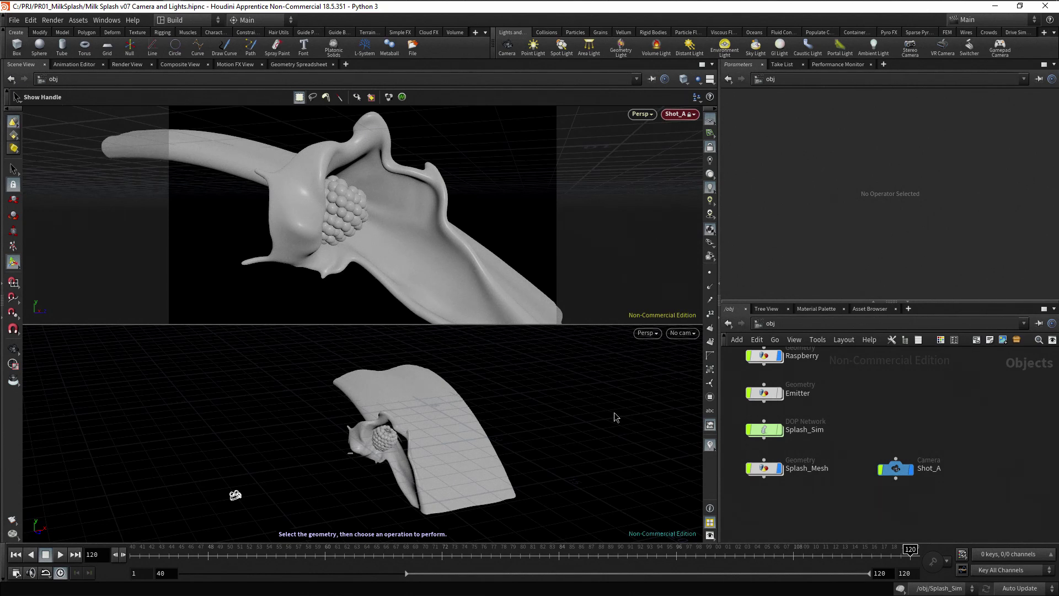
Step: Create an area light while looking through it, swing it above and behind the splash, and fine-tune its distance
left_click(588, 45)
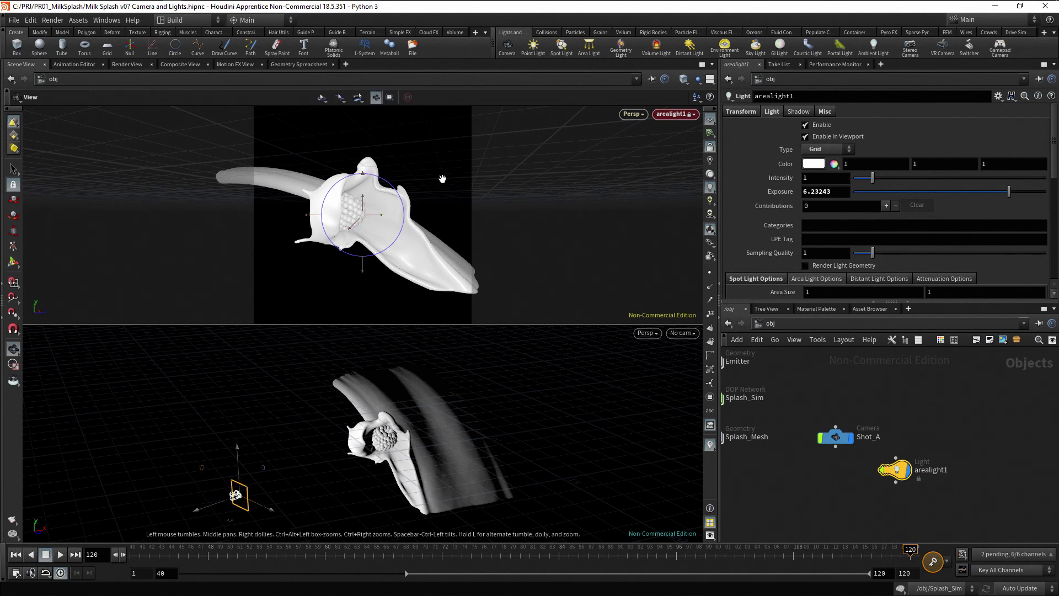
left_click_drag(441, 178, 400, 228, "alt")
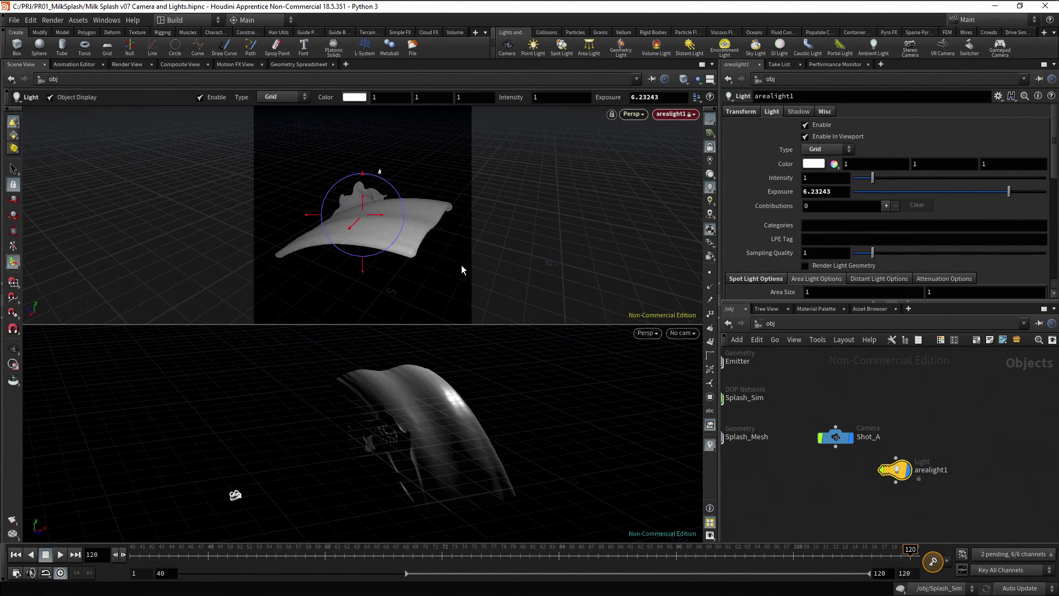
scroll(508, 394, "down", 2)
scroll(507, 395, "down", 3)
middle_click_drag(523, 392, 454, 449)
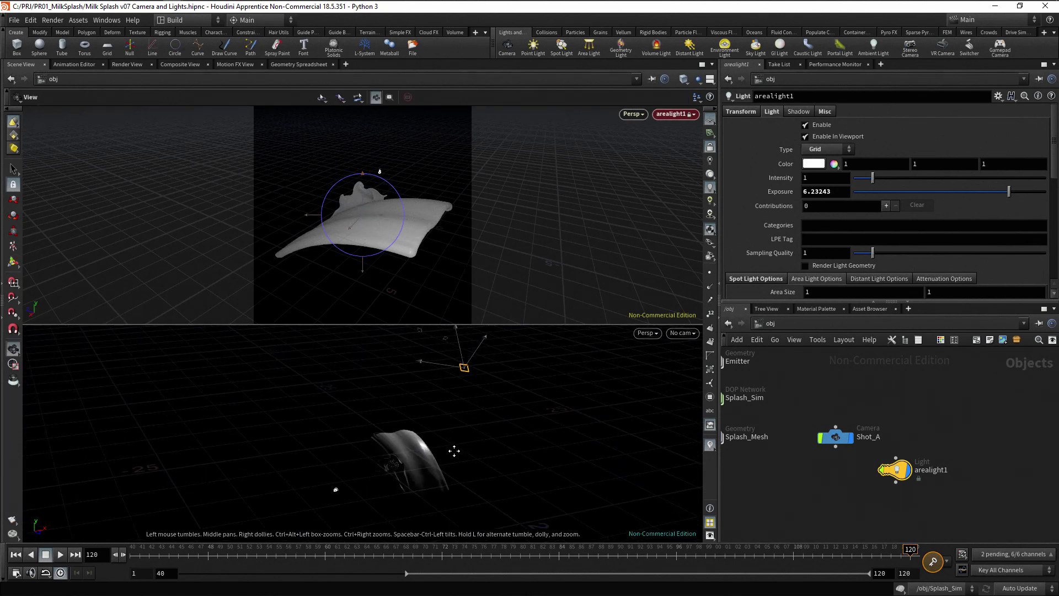
left_click_drag(453, 449, 412, 442)
middle_click_drag(411, 442, 359, 446)
left_click_drag(457, 354, 456, 362)
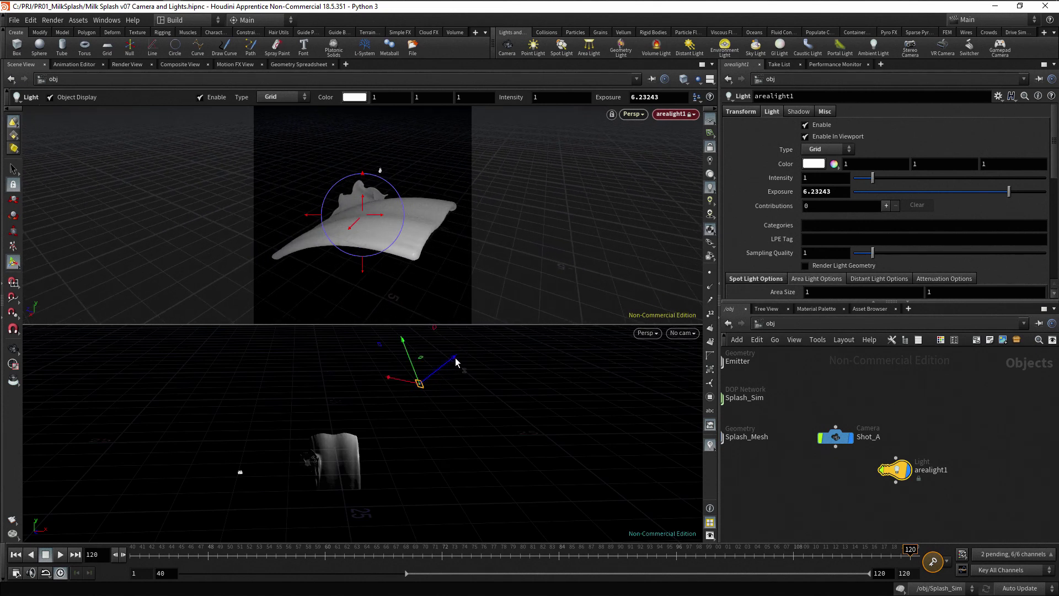
Step: Rename the area light to Back_Light and place its node beside Shot_A
double_click(941, 470)
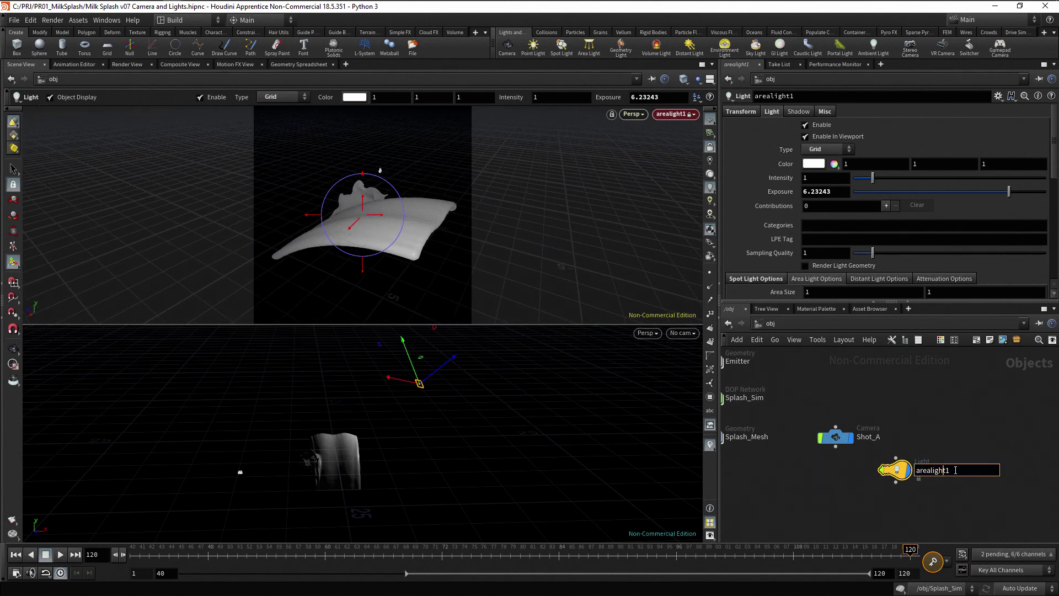
type("Back_Light")
key("Return")
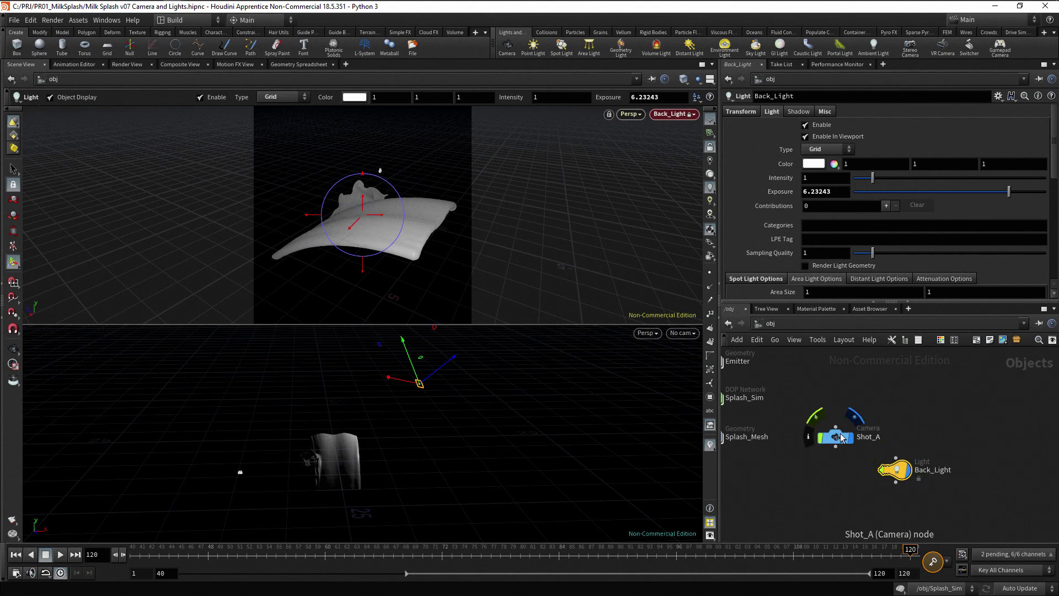
left_click_drag(896, 469, 903, 434)
key("h")
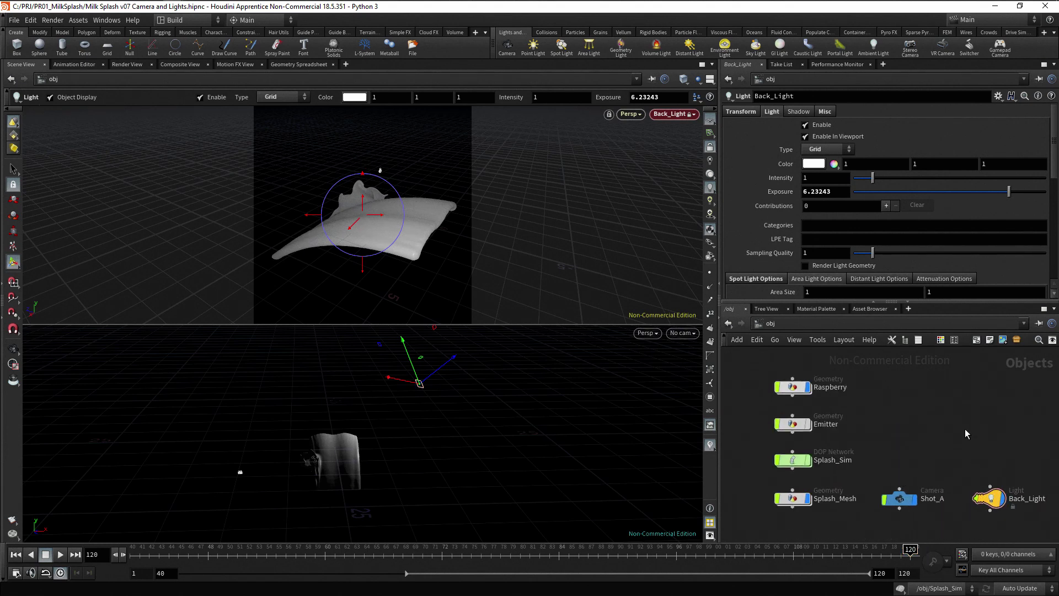
Step: Set the area size of Back_Light to 20 by 10
left_click_drag(818, 291, 796, 292)
type("20")
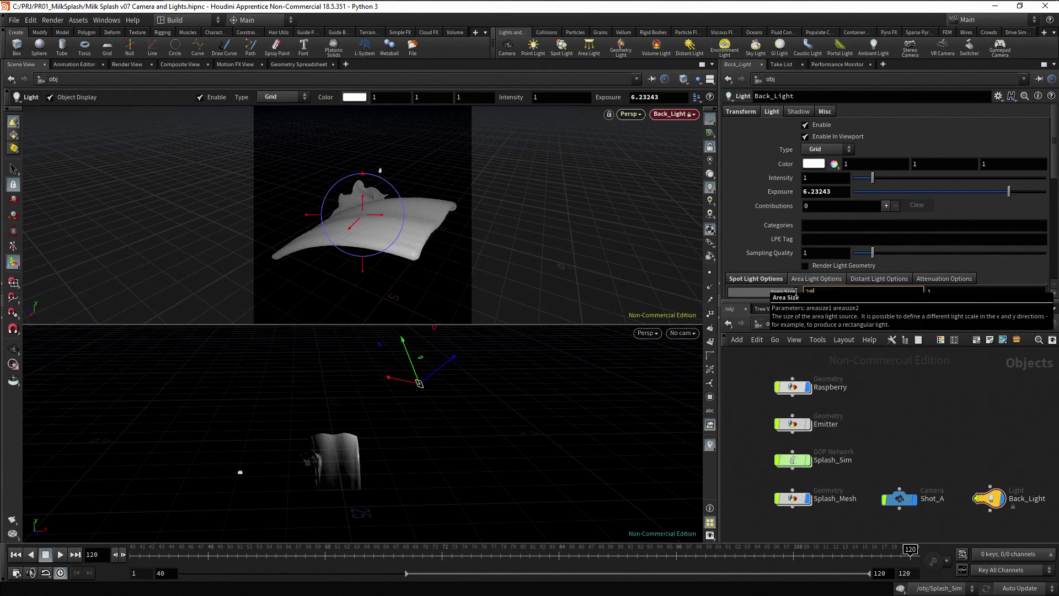
key("Tab")
type("0")
key("Return")
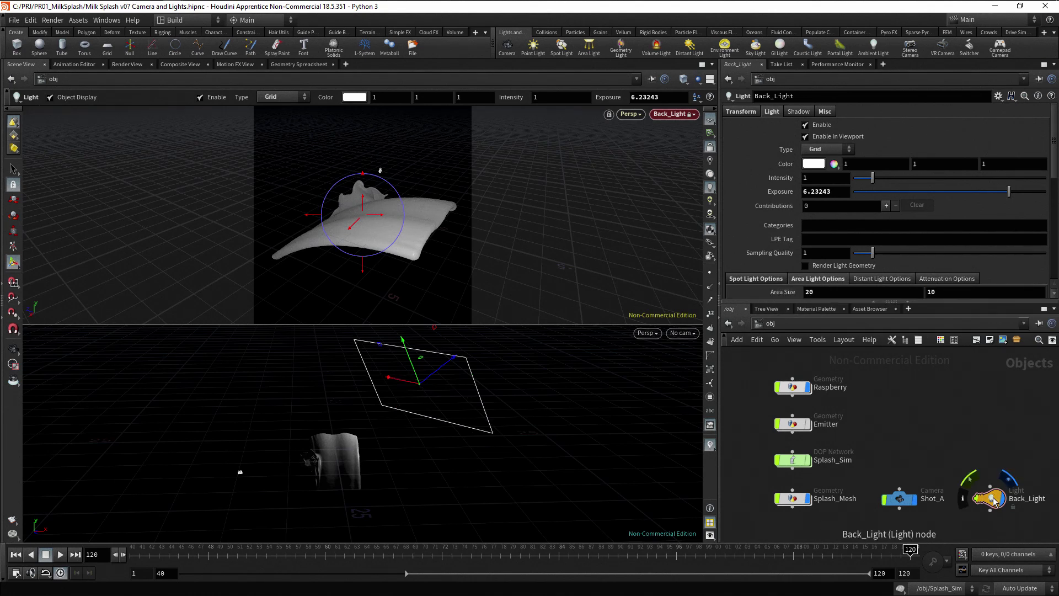
Step: Duplicate Back_Light above the original node and name the copy Inf_Light
left_click_drag(994, 497, 1001, 457, "alt")
double_click(1019, 456)
type("Inf_Light1")
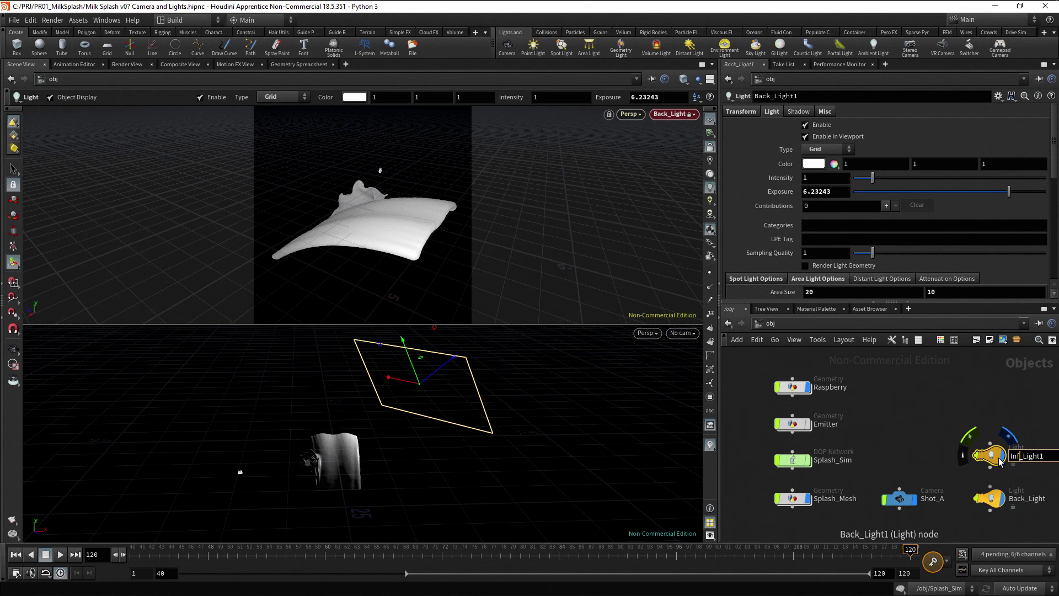
left_click(1047, 457)
key("BackSpace")
key("Return")
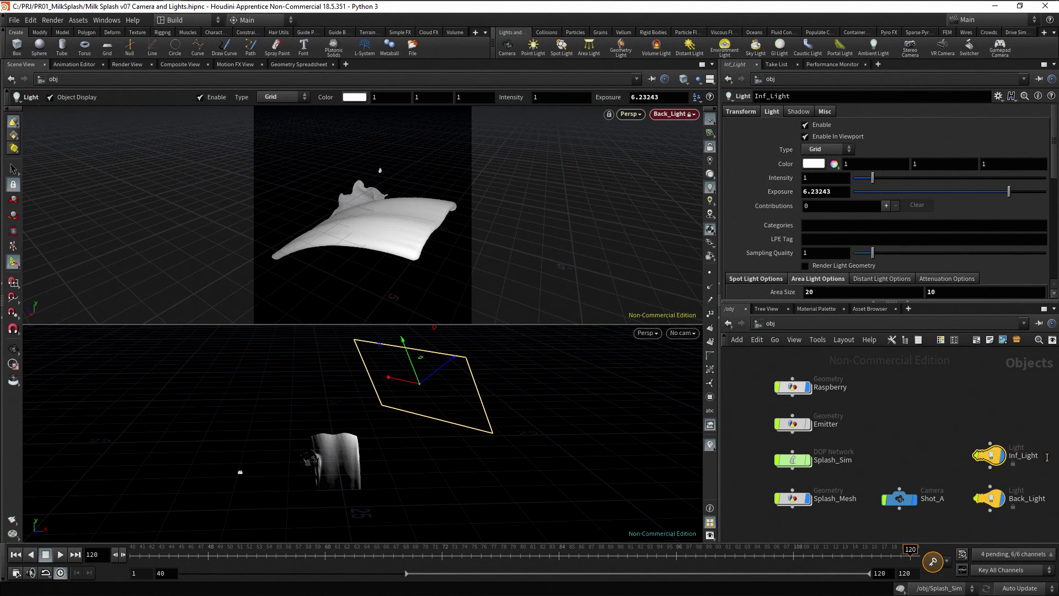
left_click(990, 407)
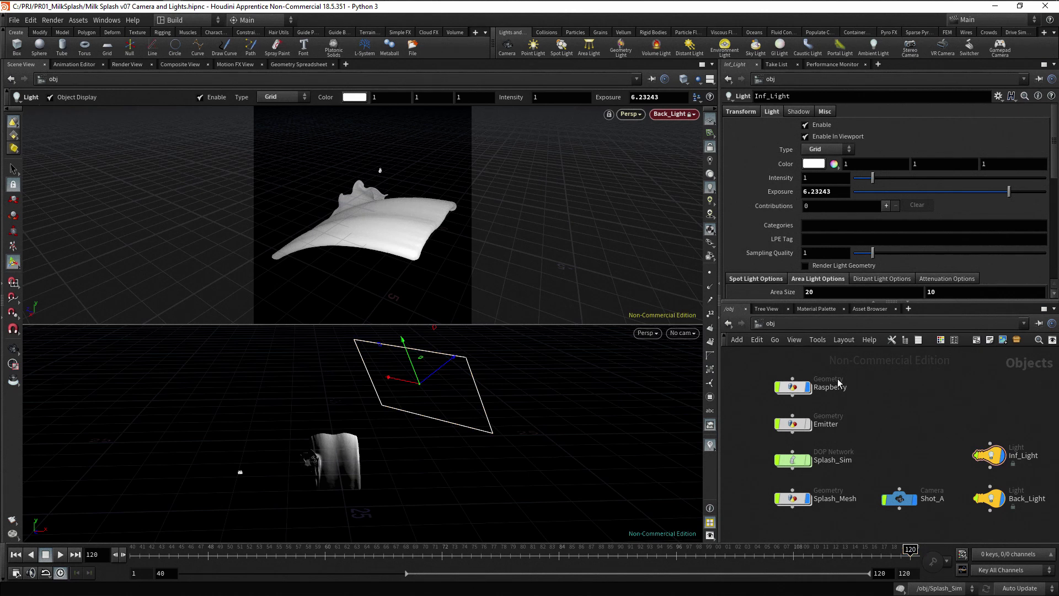
Step: Look through Inf_Light, swing it around to below the splash and adjust its distance
left_click(693, 114)
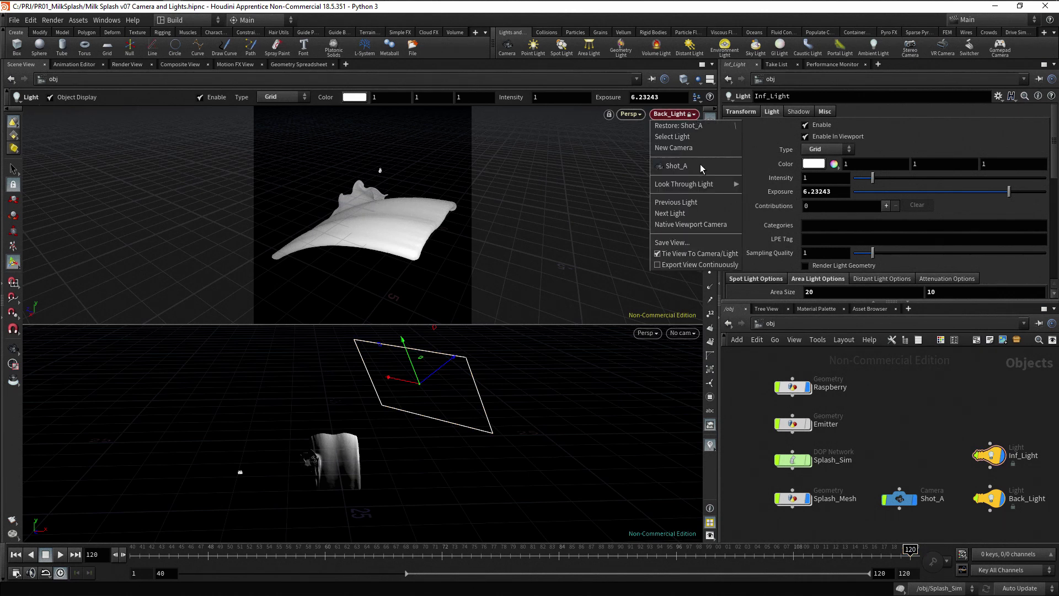
mouse_move(703, 186)
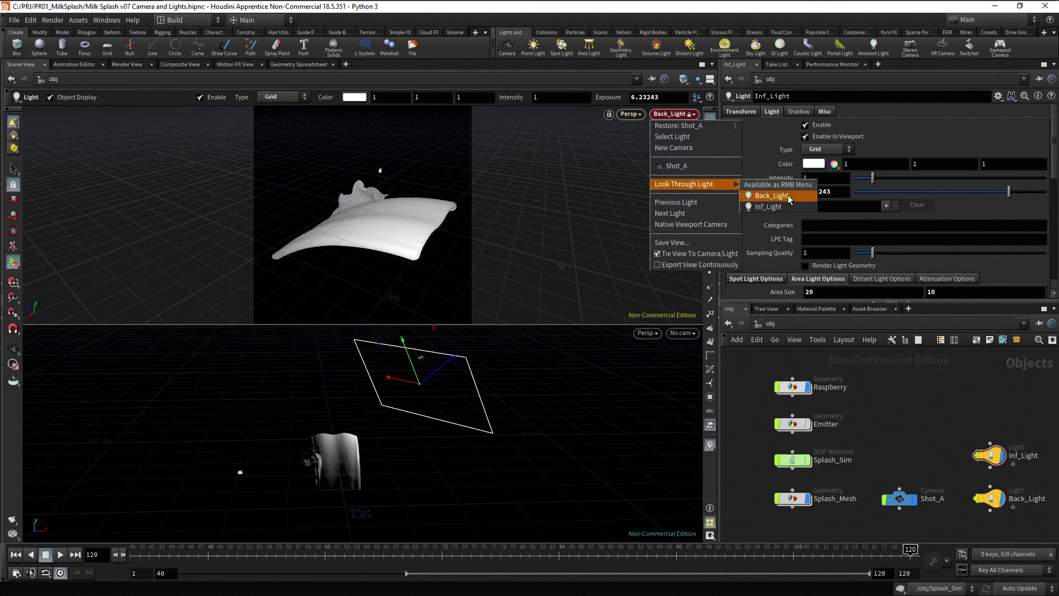
left_click(789, 206)
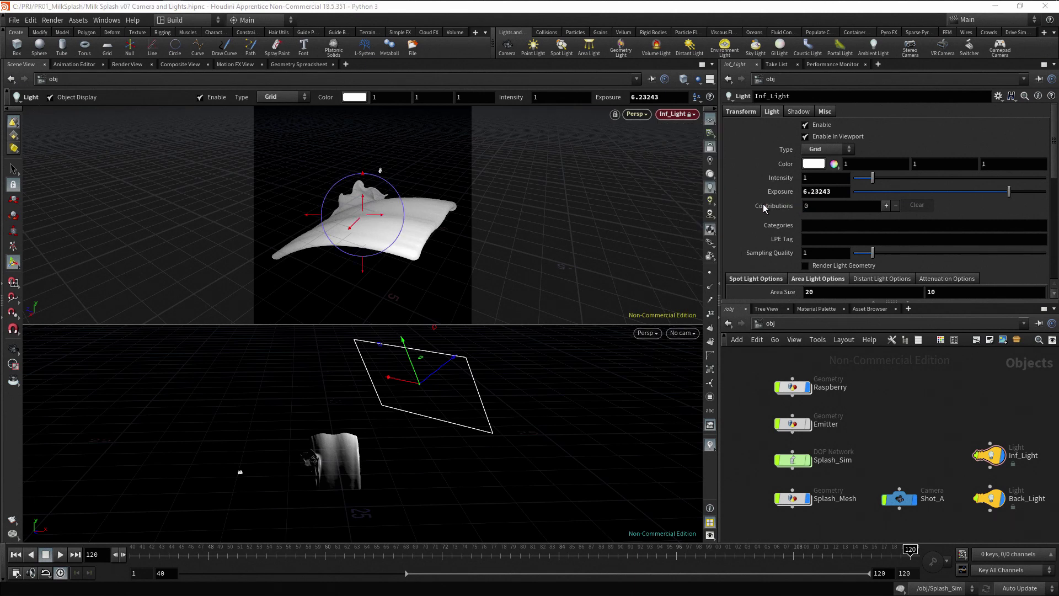
mouse_move(513, 224)
left_mouse_down("alt")
mouse_move(461, 257)
mouse_move(445, 246)
mouse_move(460, 232)
mouse_move(355, 277)
mouse_move(330, 259)
mouse_move(406, 276)
mouse_move(462, 219)
mouse_move(463, 260)
mouse_move(414, 239)
mouse_move(441, 246)
mouse_move(477, 198)
mouse_move(375, 231)
mouse_move(471, 274)
left_mouse_up("alt")
key("Return")
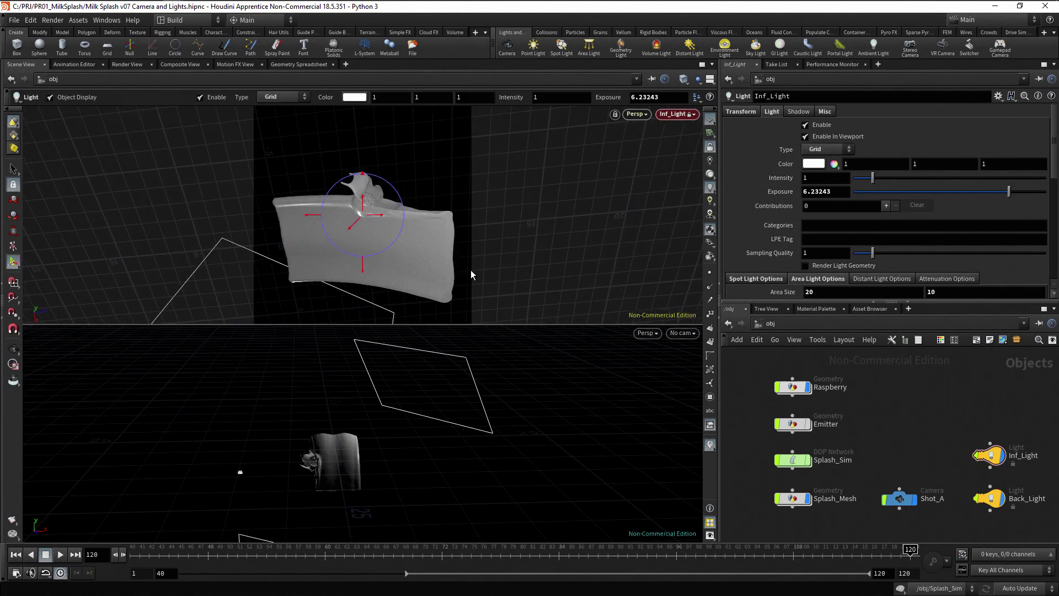
left_click_drag(531, 406, 501, 429)
left_click_drag(337, 528, 343, 525)
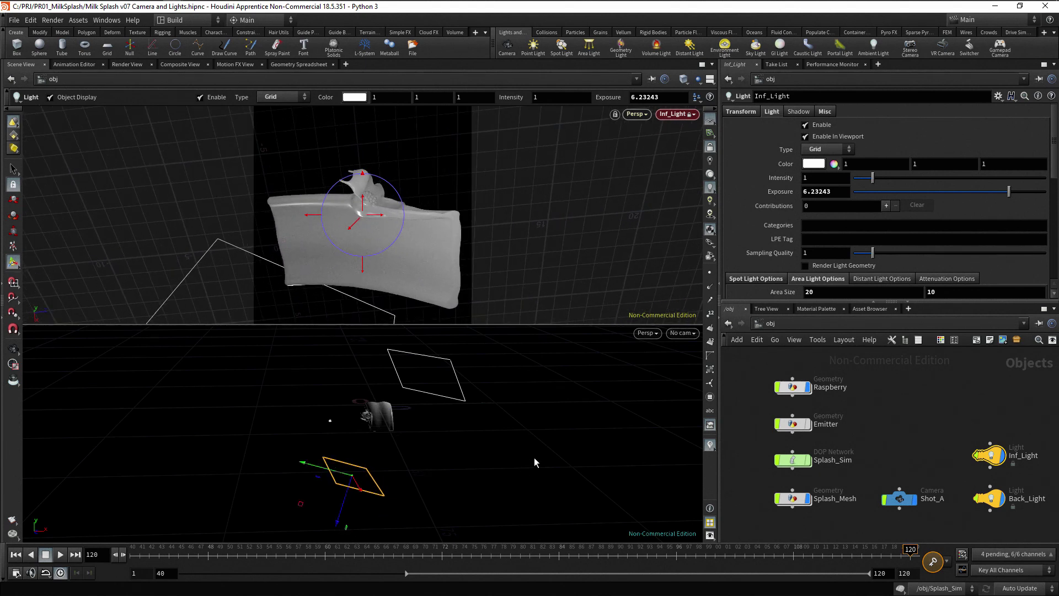
left_click(979, 407)
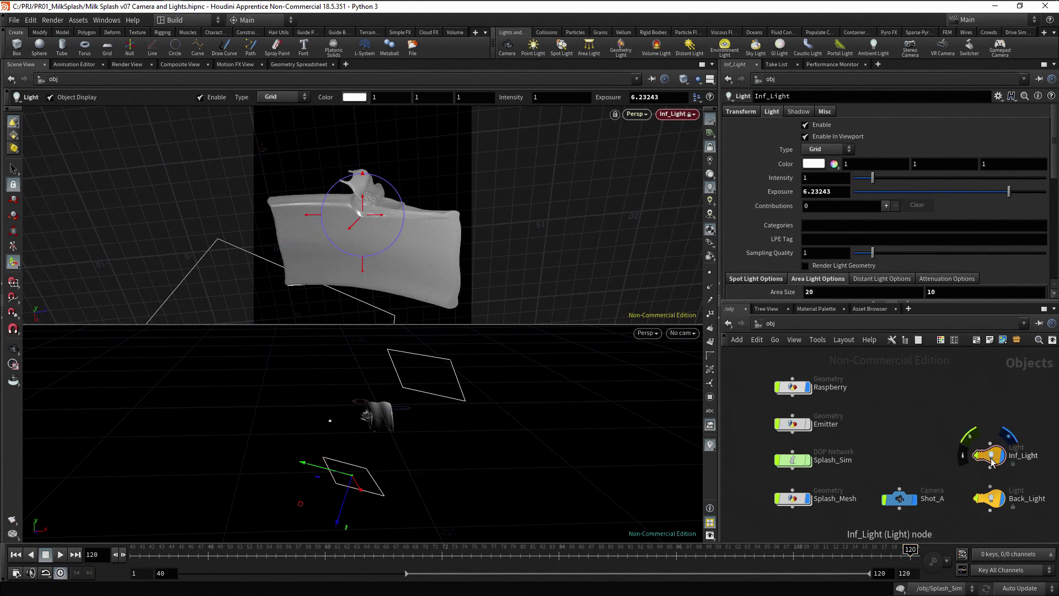
Step: Duplicate Inf_Light above the original node and name the copy Right_Light
left_click_drag(992, 448, 992, 422, "alt")
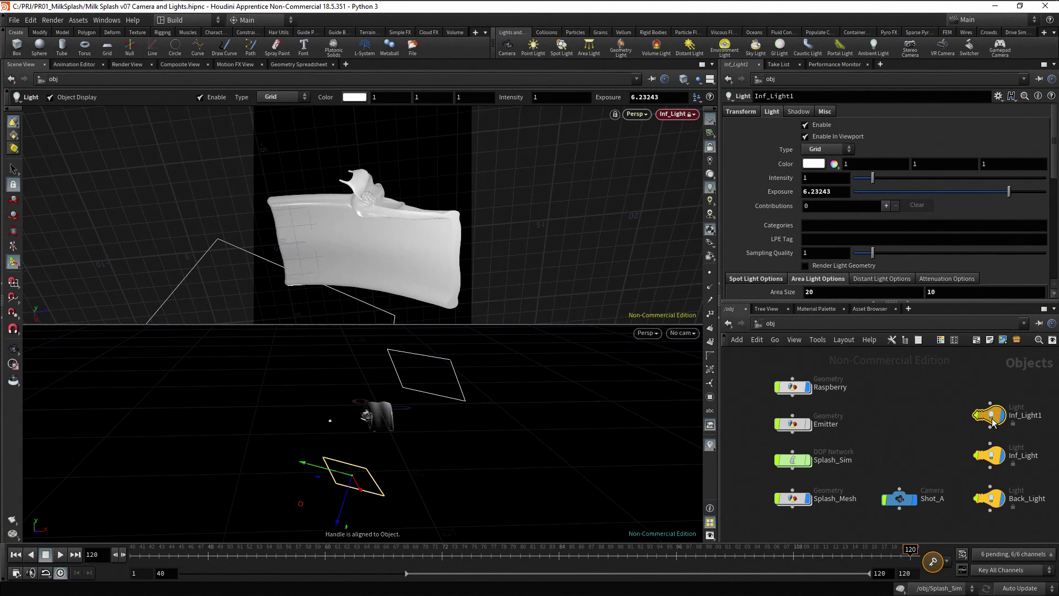
left_click(1023, 415)
left_click_drag(1023, 414, 988, 414)
type("Rig")
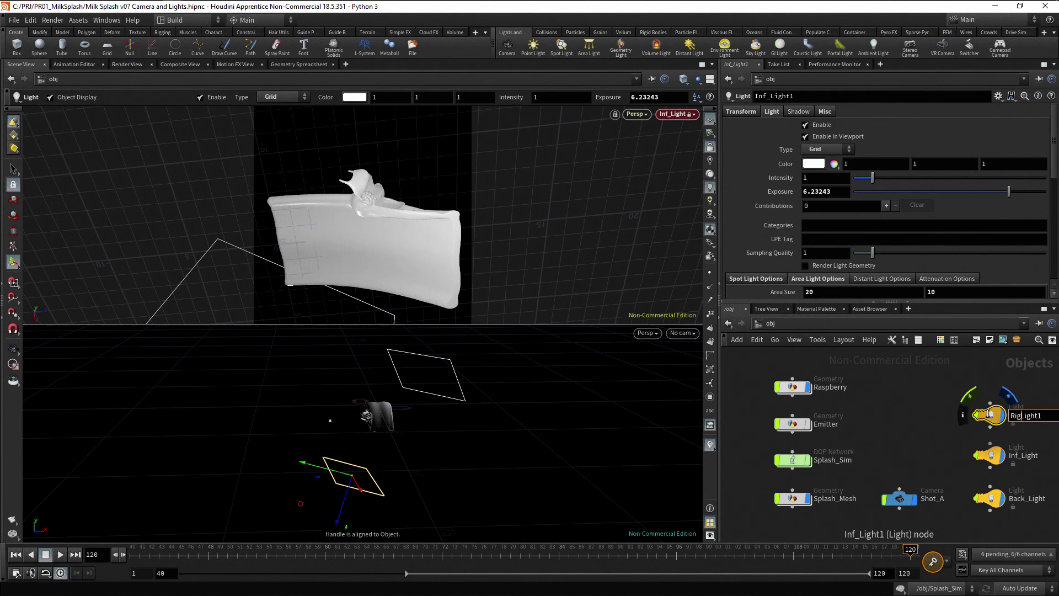
type("ht")
left_click(1048, 415)
key("BackSpace")
left_click(1028, 415)
type("_")
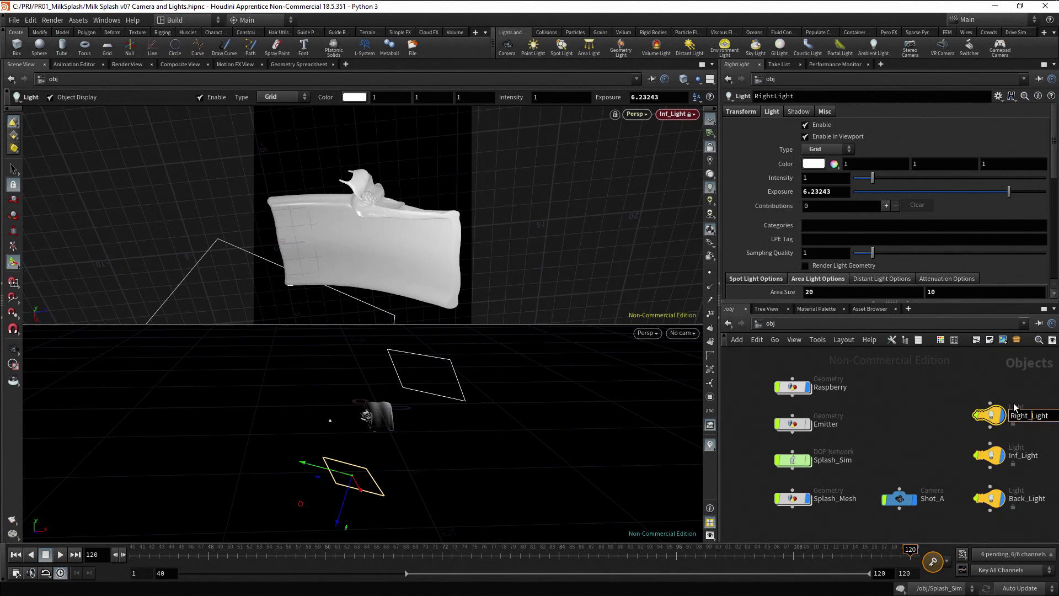
key("Return")
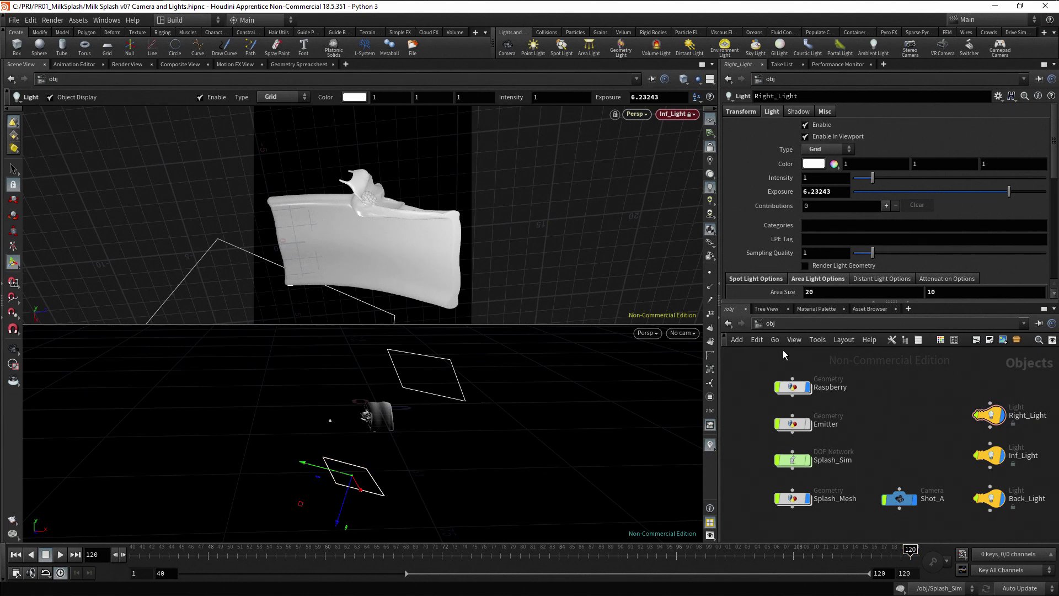
Step: Look through Right_Light, swing it around to the right side of the splash and adjust its distance
left_click(693, 115)
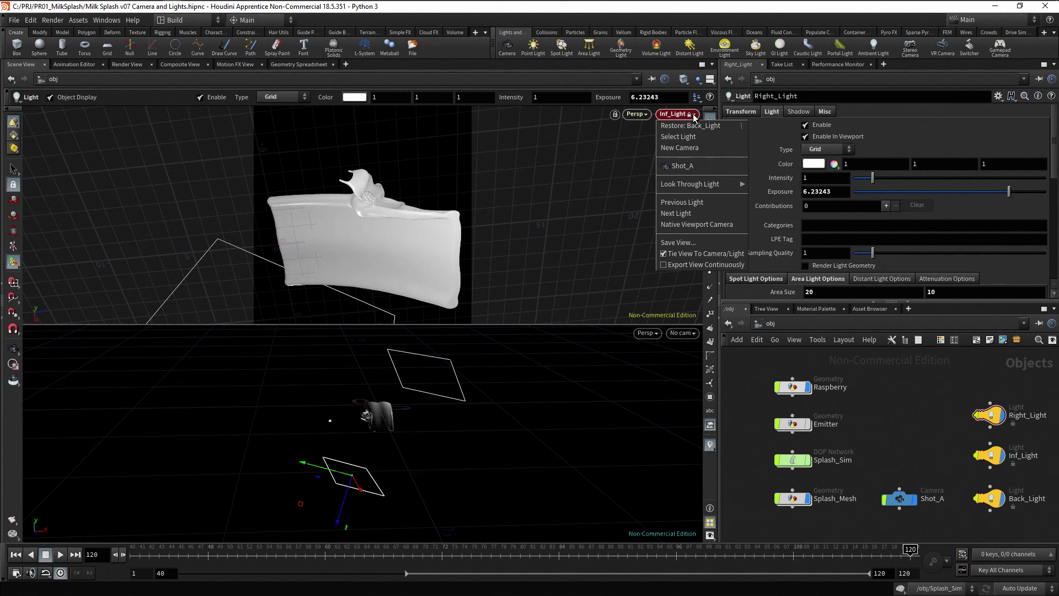
mouse_move(704, 186)
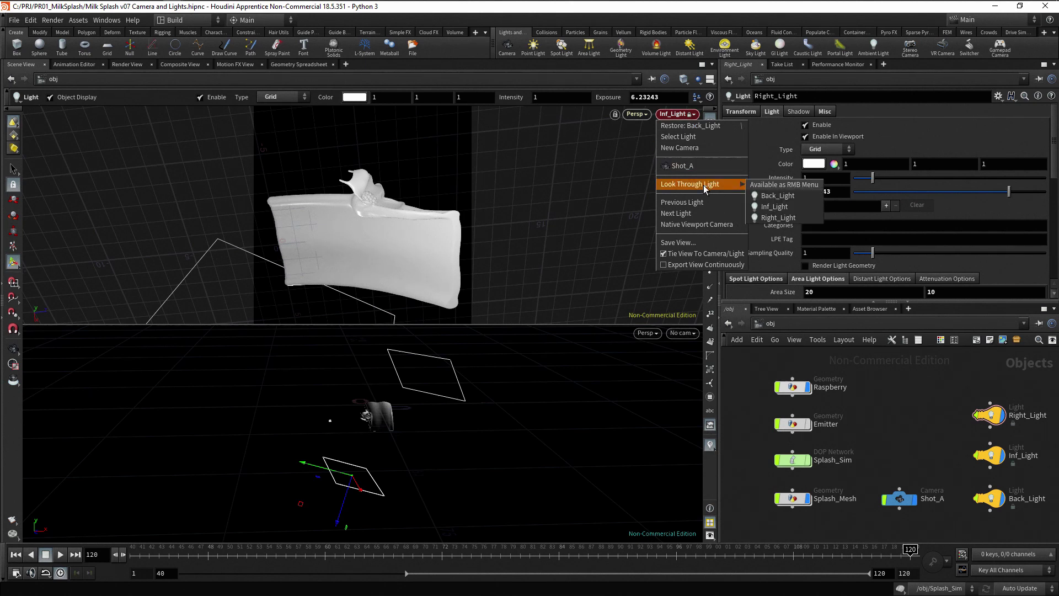
left_click(777, 218)
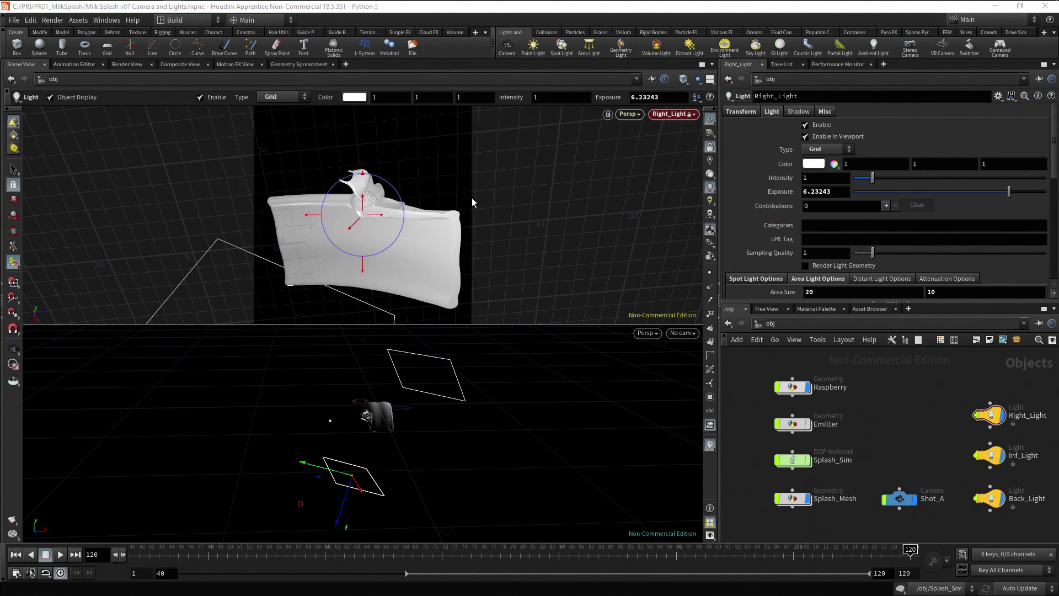
key("Escape")
left_click_drag(445, 186, 402, 236)
scroll(378, 230, "up", 3)
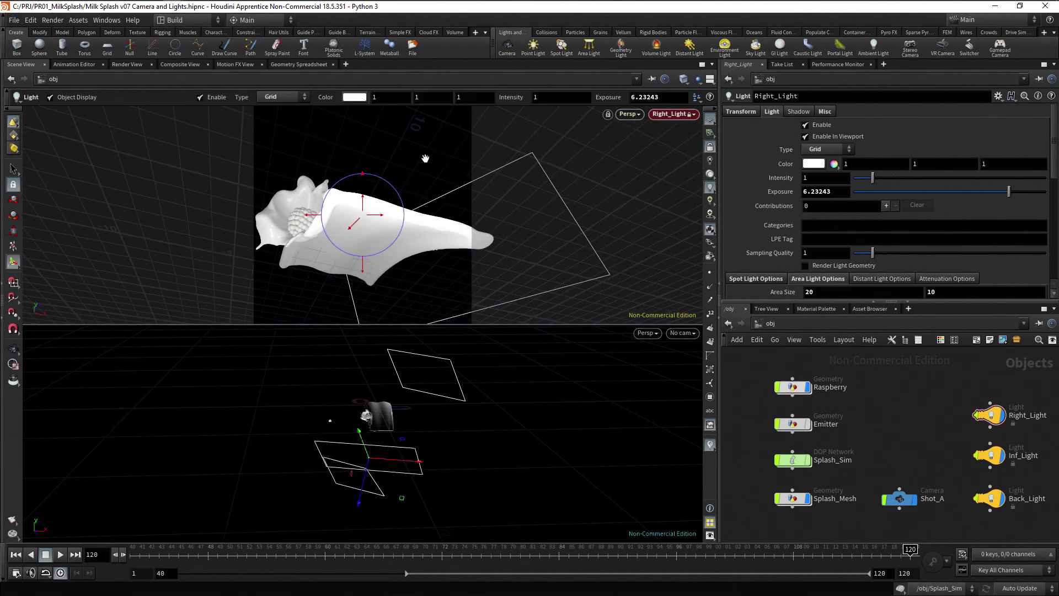
key("Escape")
left_click_drag(425, 159, 442, 186)
key("Return")
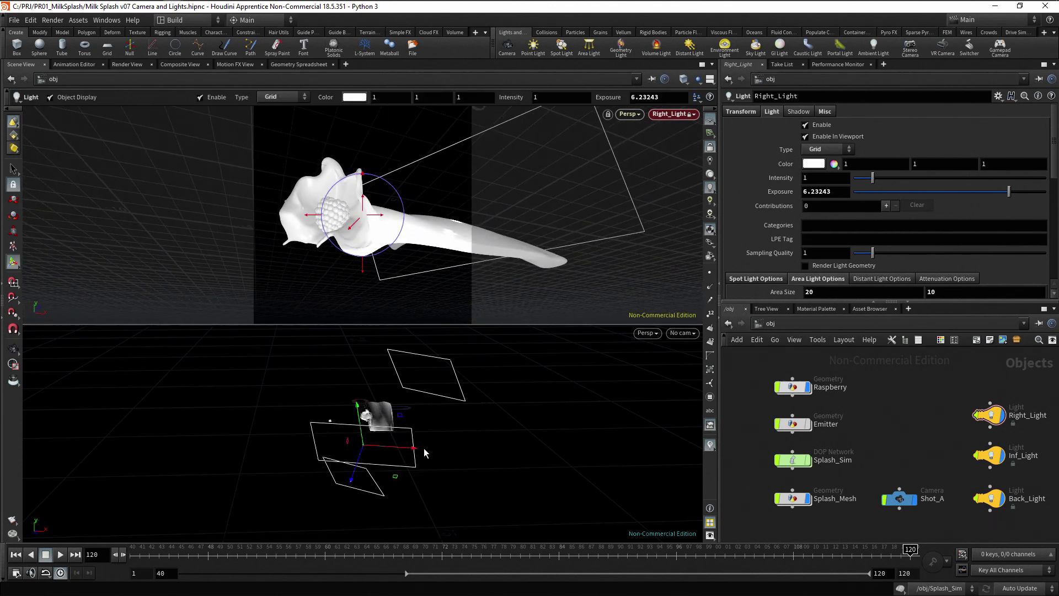
Step: Nudge Right_Light slightly along its blue and red axes and check the placement of the lights from another angle
left_click_drag(355, 483, 352, 478)
left_click_drag(414, 446, 413, 446)
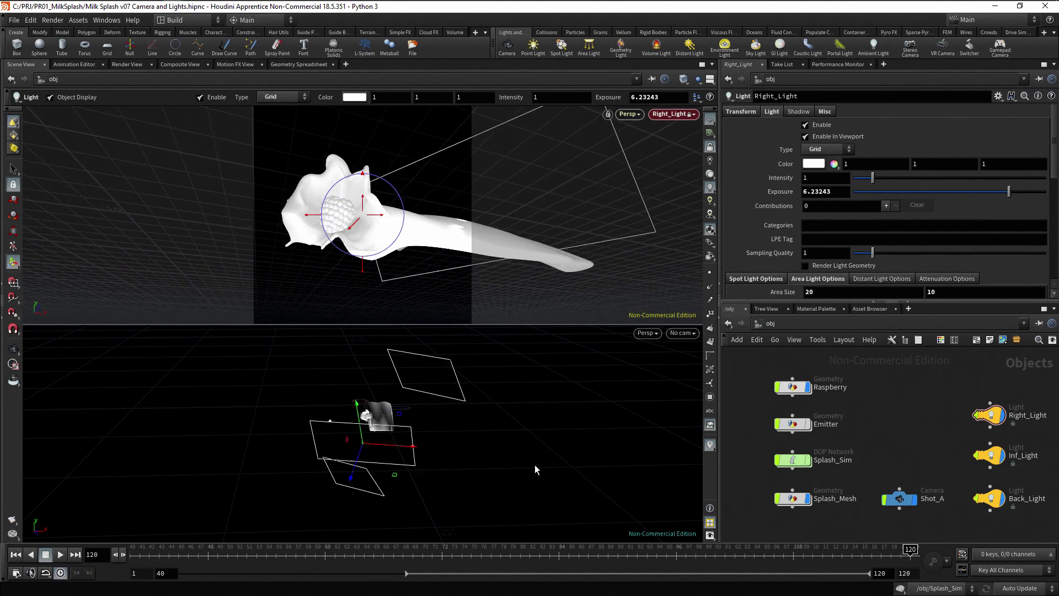
key("Escape")
left_click_drag(505, 455, 458, 482)
key("Return")
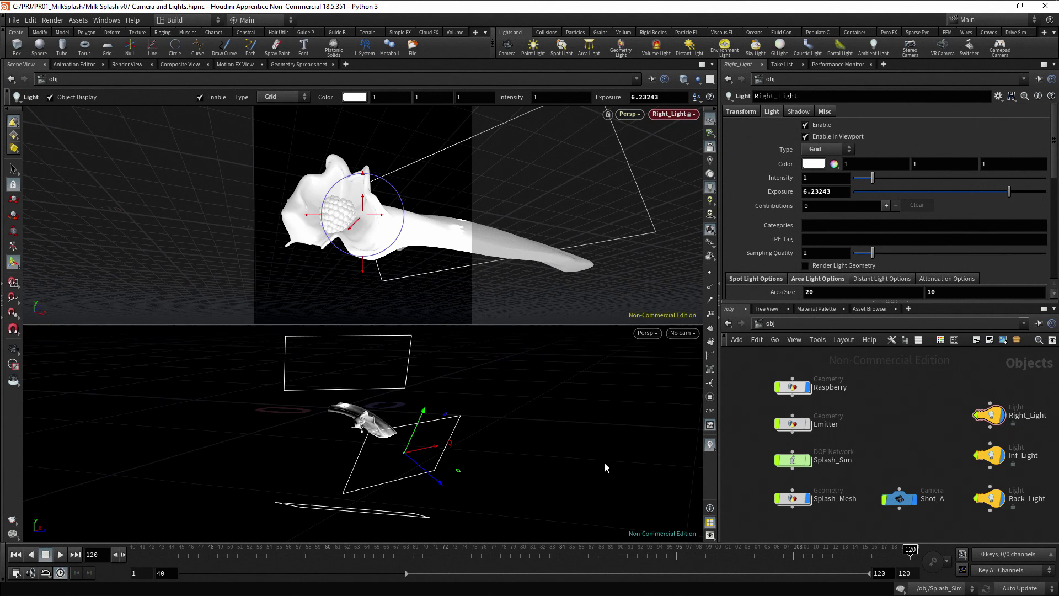
Step: Add an environment light to the scene and place its node above Shot_A
left_click(724, 46)
left_click_drag(908, 502, 848, 415)
left_click(886, 442)
key("h")
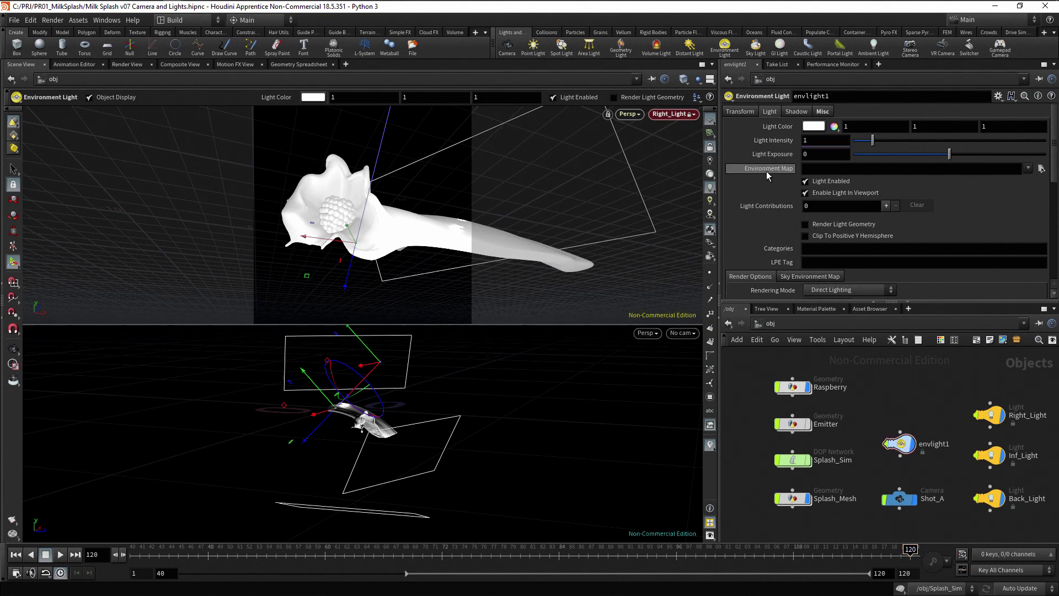
Step: Open the environment light's Environment Map image chooser, leave it without choosing a file, and delete the light
left_click(1040, 168)
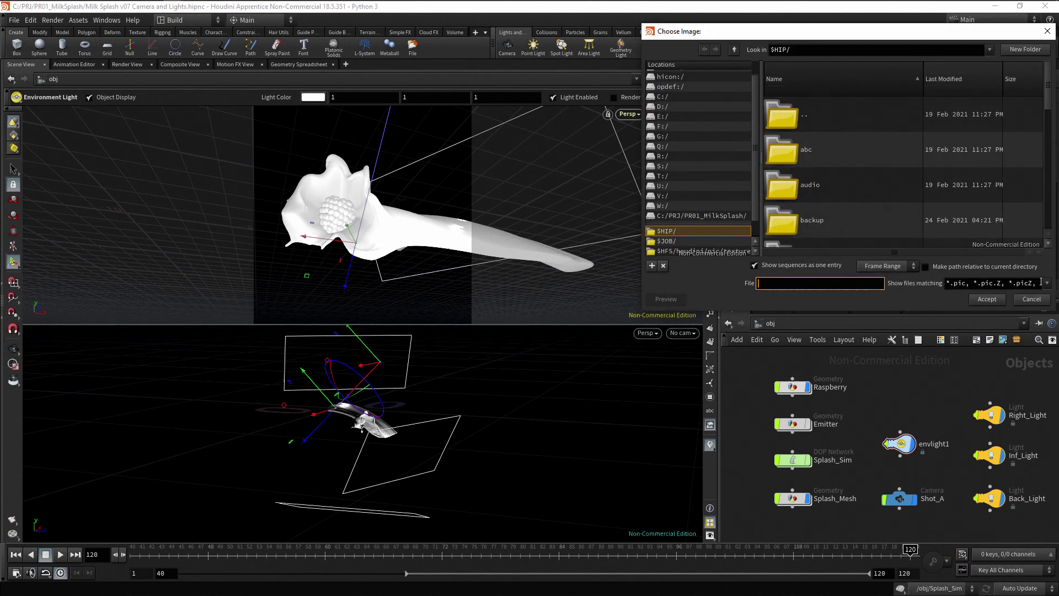
left_click(1041, 300)
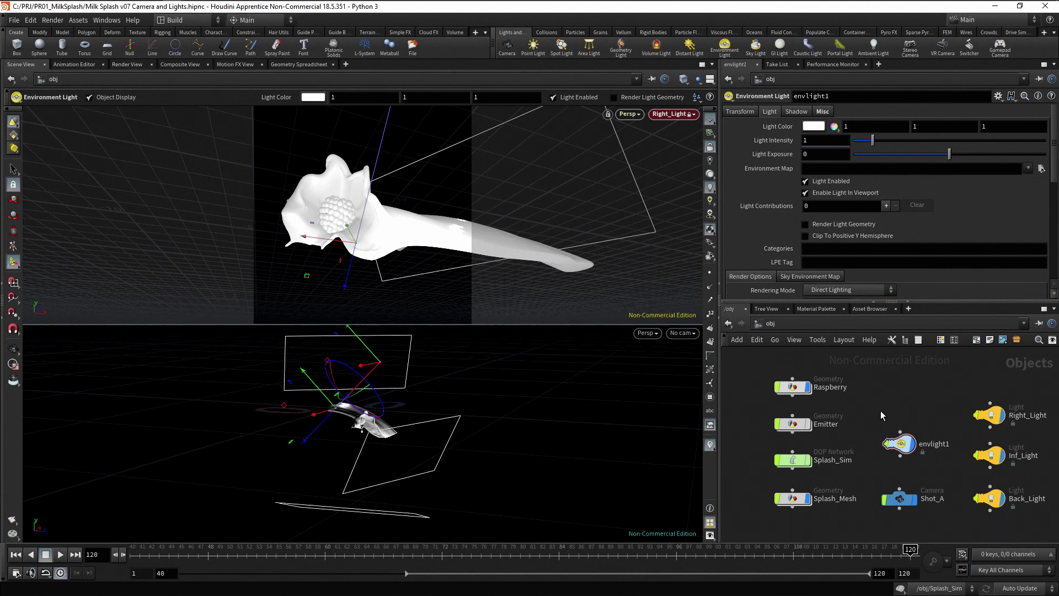
left_click_drag(878, 414, 929, 456)
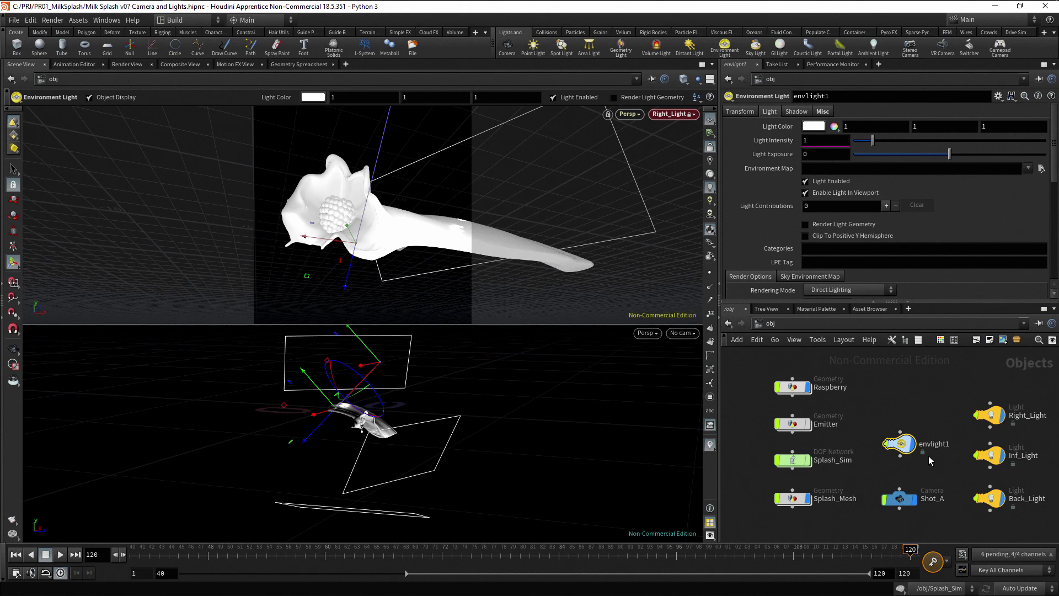
key("Delete")
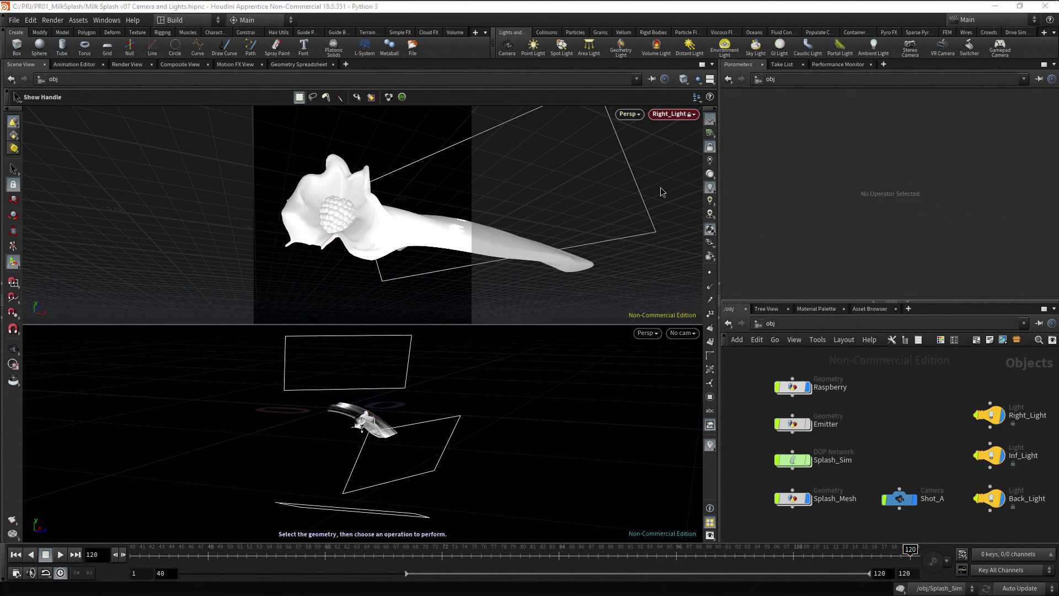
Step: Look through the Shot_A camera and change the viewport layout to a single view
left_click(692, 114)
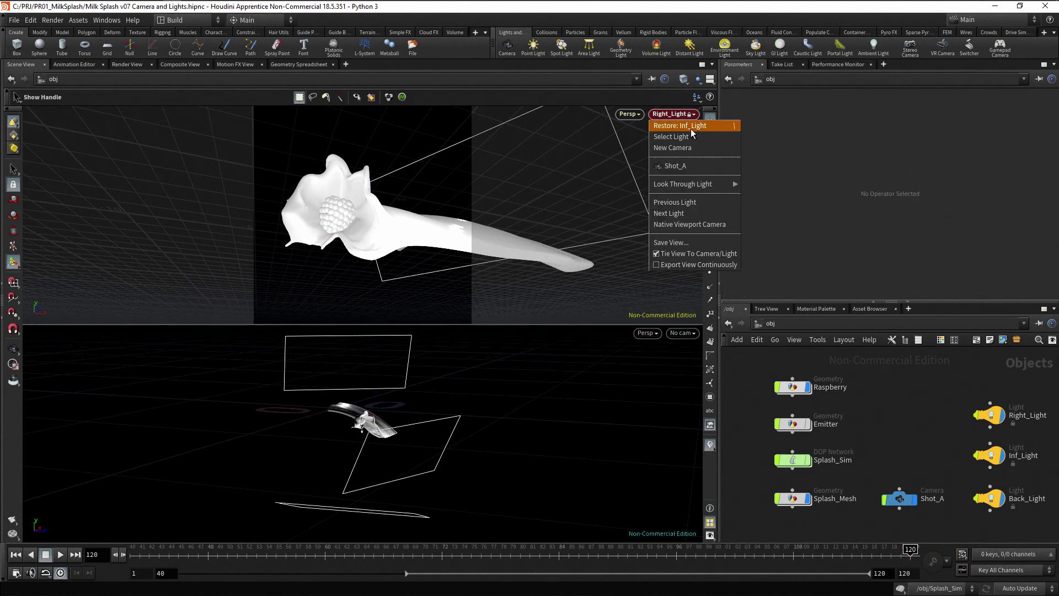
left_click(681, 166)
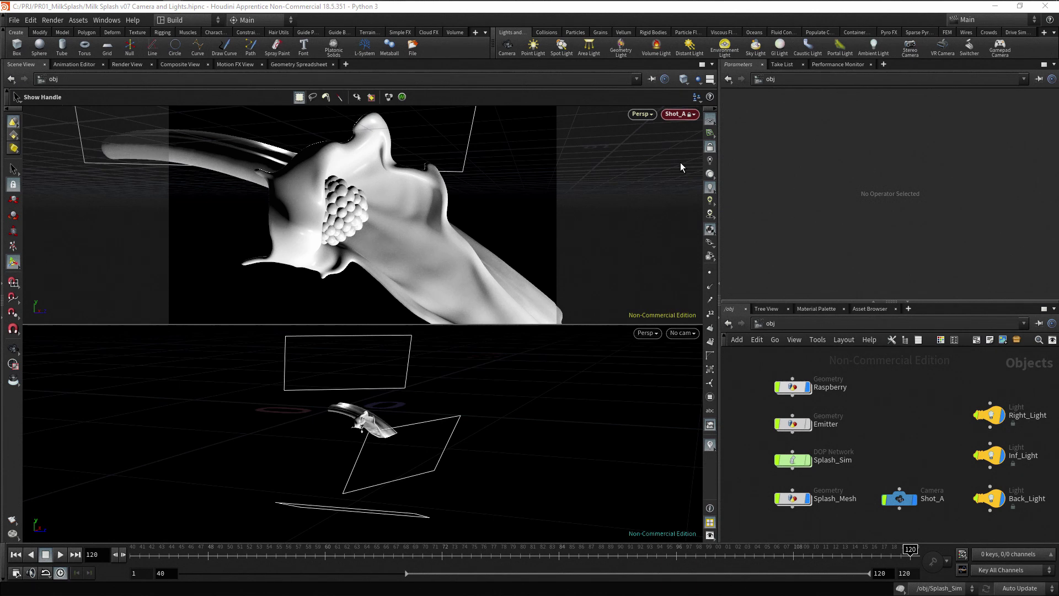
left_click(710, 79)
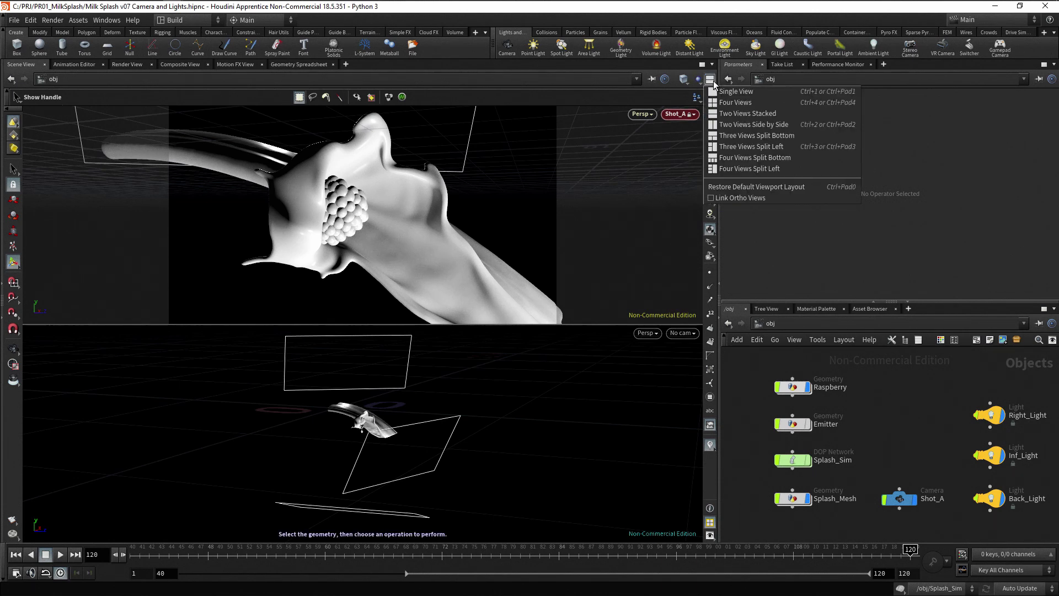
left_click(726, 93)
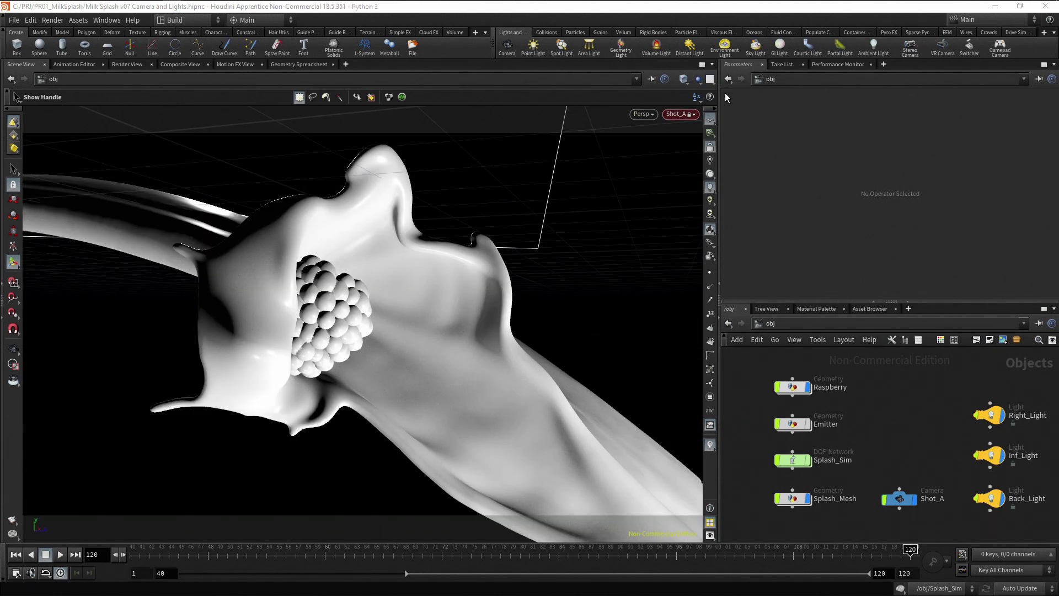